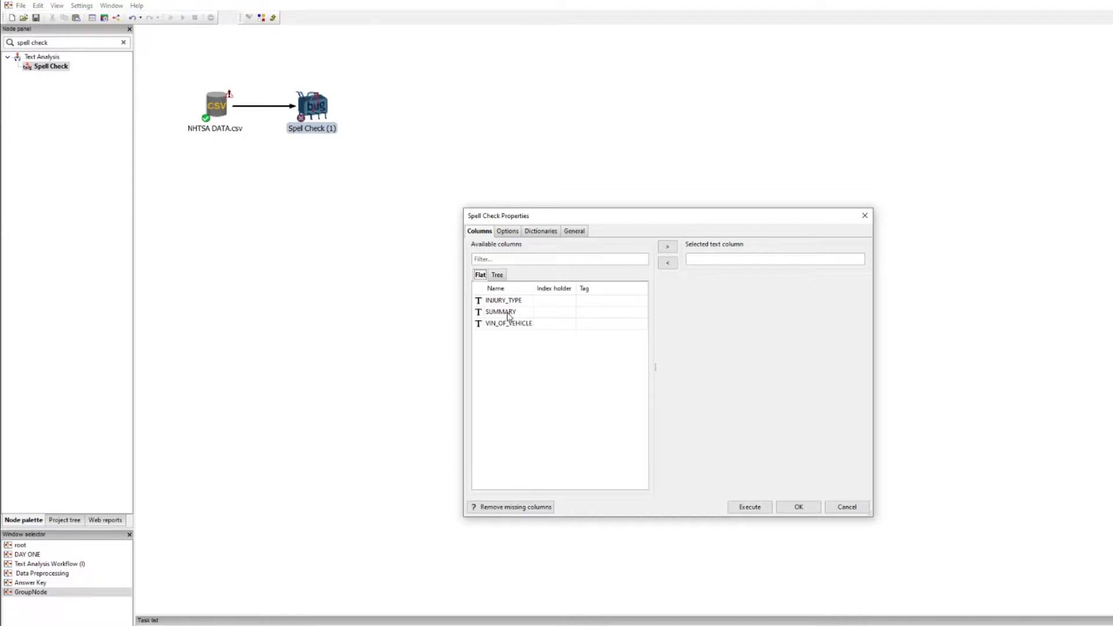
Step: Assign the SUMMARY column as the Spell Check node's text column, execute the node and open its results
{"action": "left_click_drag", "start_coordinate": [508, 313], "coordinate": [704, 262]}
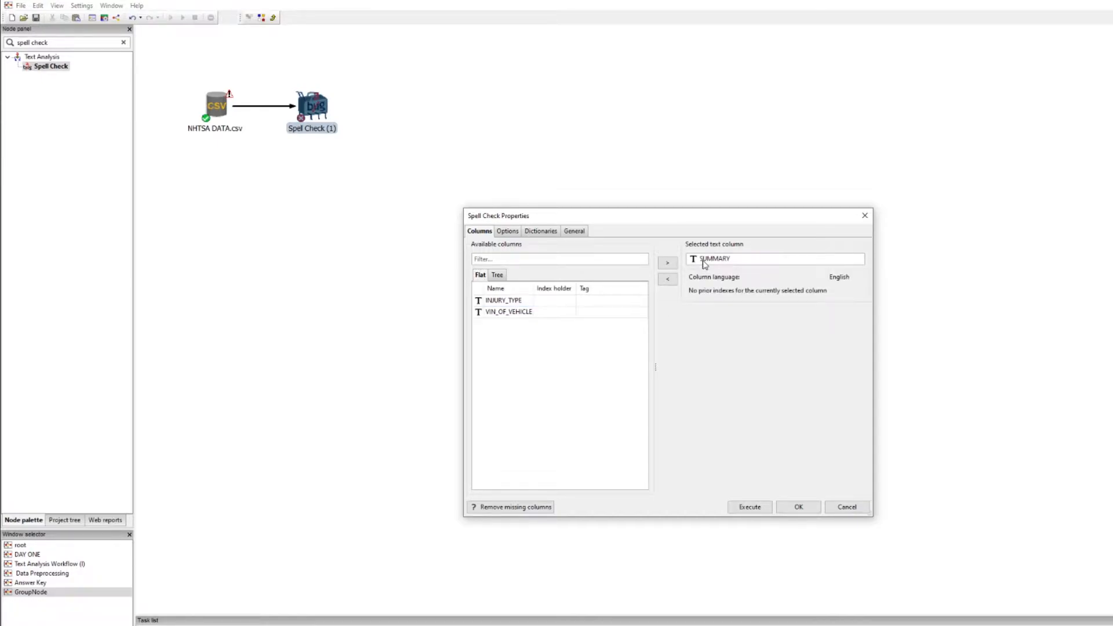
{"action": "left_click", "coordinate": [750, 507]}
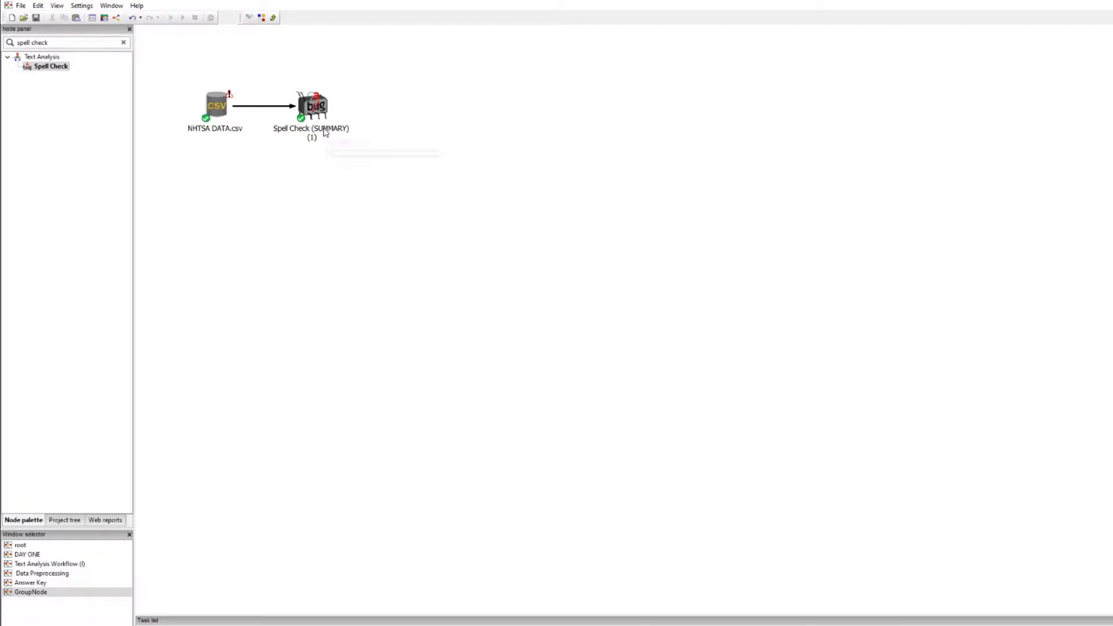
{"action": "left_click", "coordinate": [320, 109]}
{"action": "double_click", "coordinate": [321, 109]}
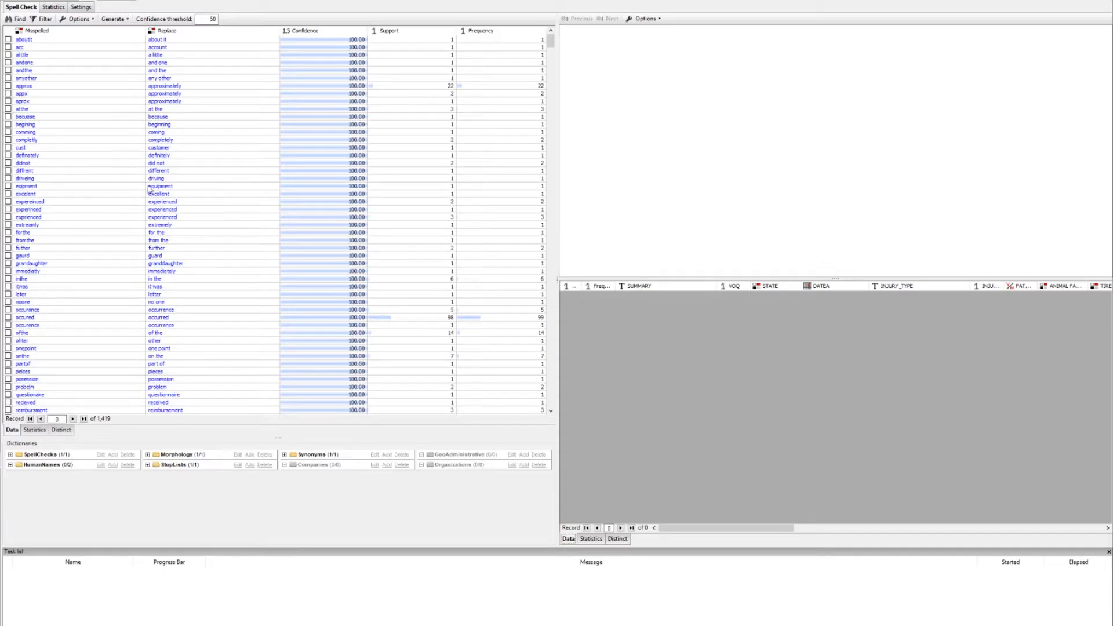
Step: Examine suggested replacements and source records for misspellings such as "aprox", "atthe", "becuase", "curently" and "apeared", comparing their confidence scores
{"action": "left_click", "coordinate": [29, 102]}
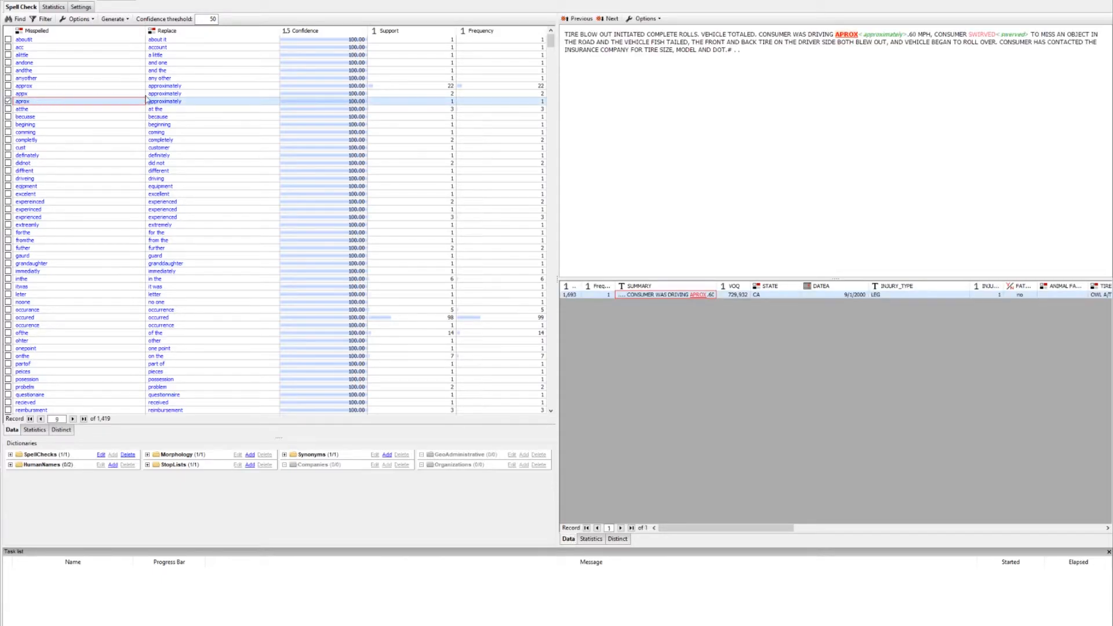
{"action": "left_click", "coordinate": [33, 110]}
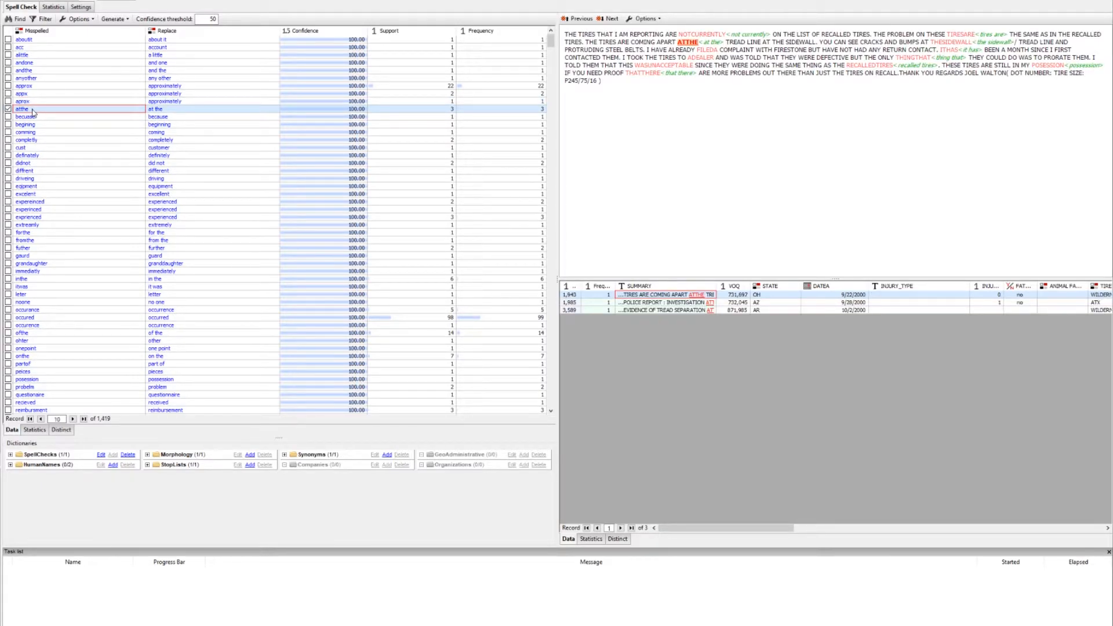
{"action": "left_click", "coordinate": [65, 117]}
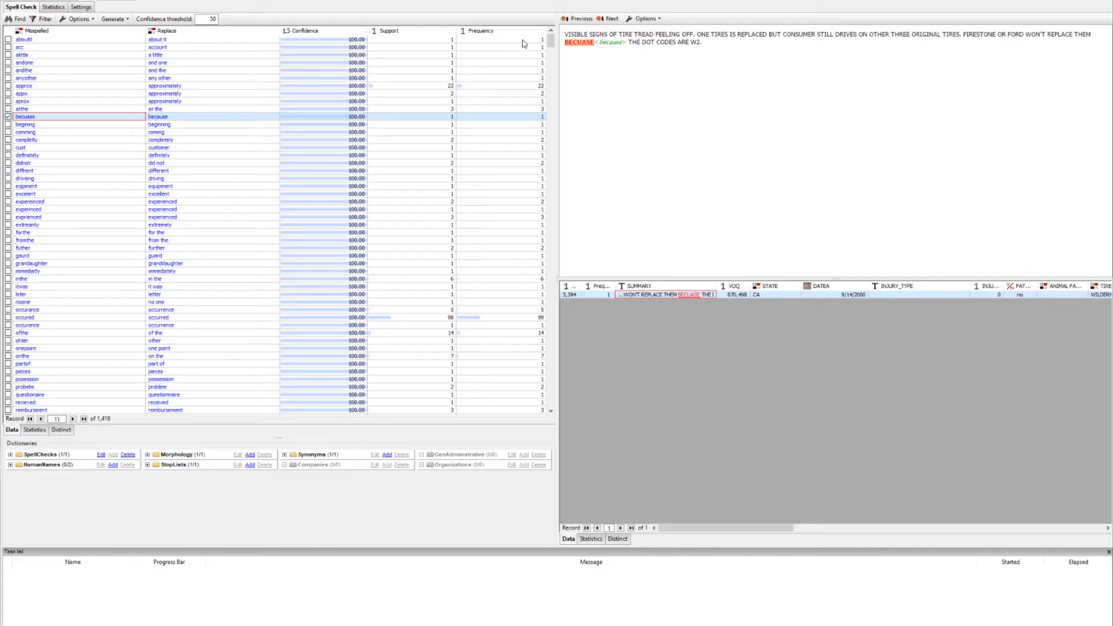
{"action": "left_click_drag", "start_coordinate": [552, 45], "coordinate": [551, 60]}
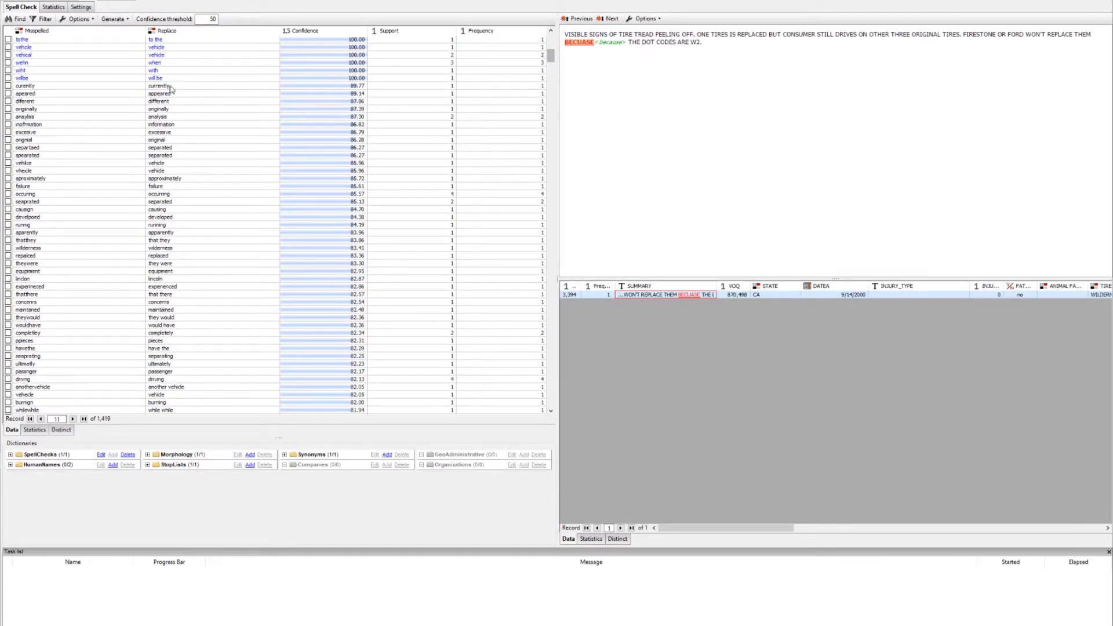
{"action": "left_click", "coordinate": [157, 87]}
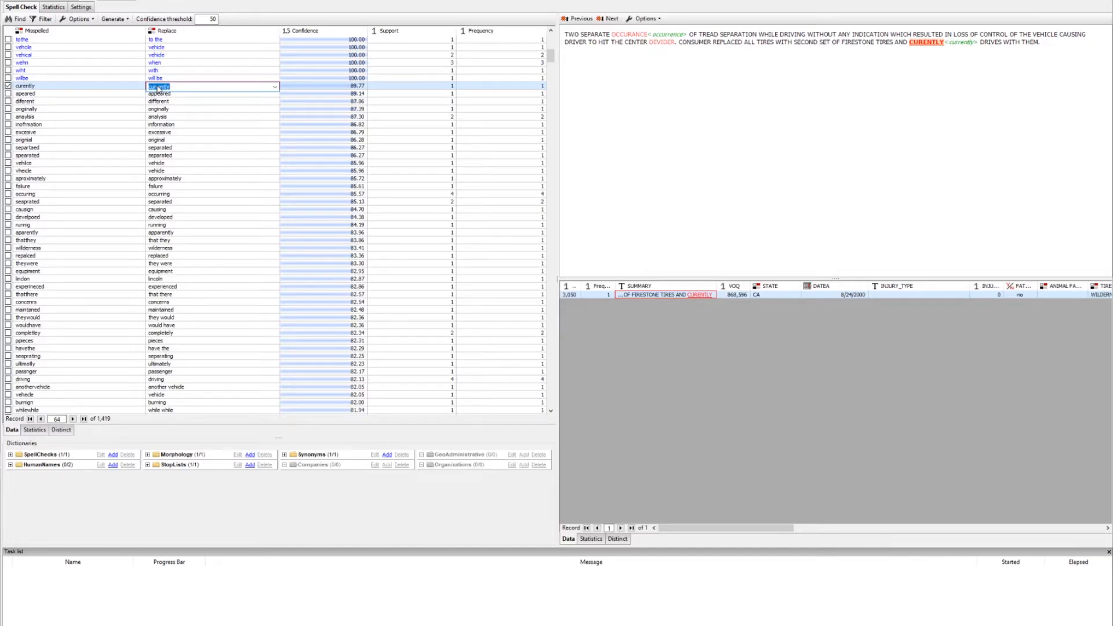
{"action": "left_click", "coordinate": [58, 93]}
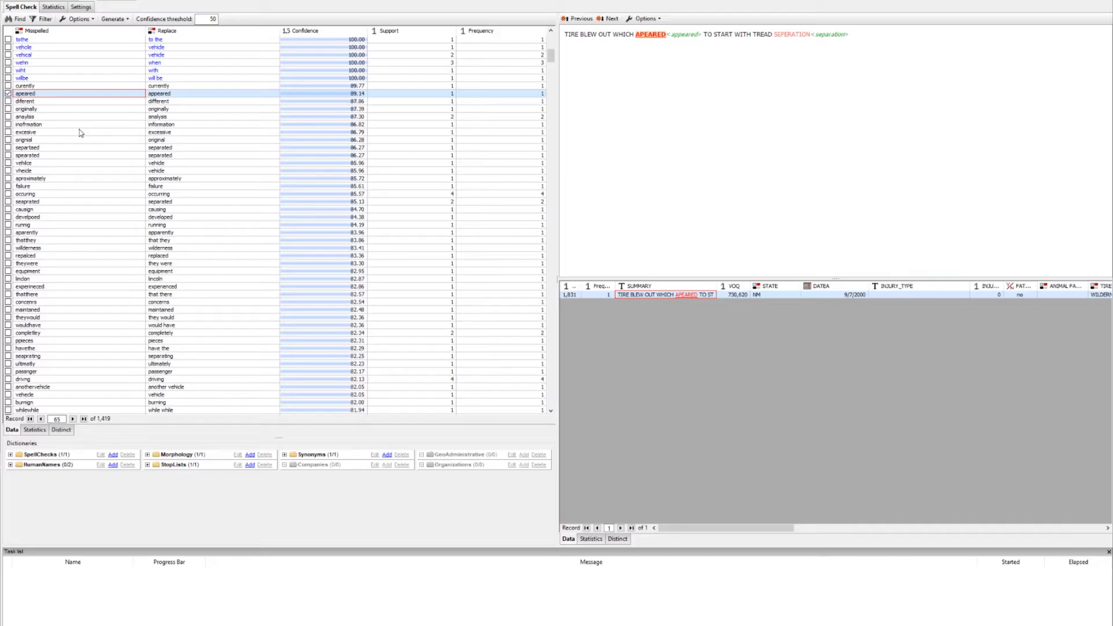
{"action": "left_click", "coordinate": [172, 95]}
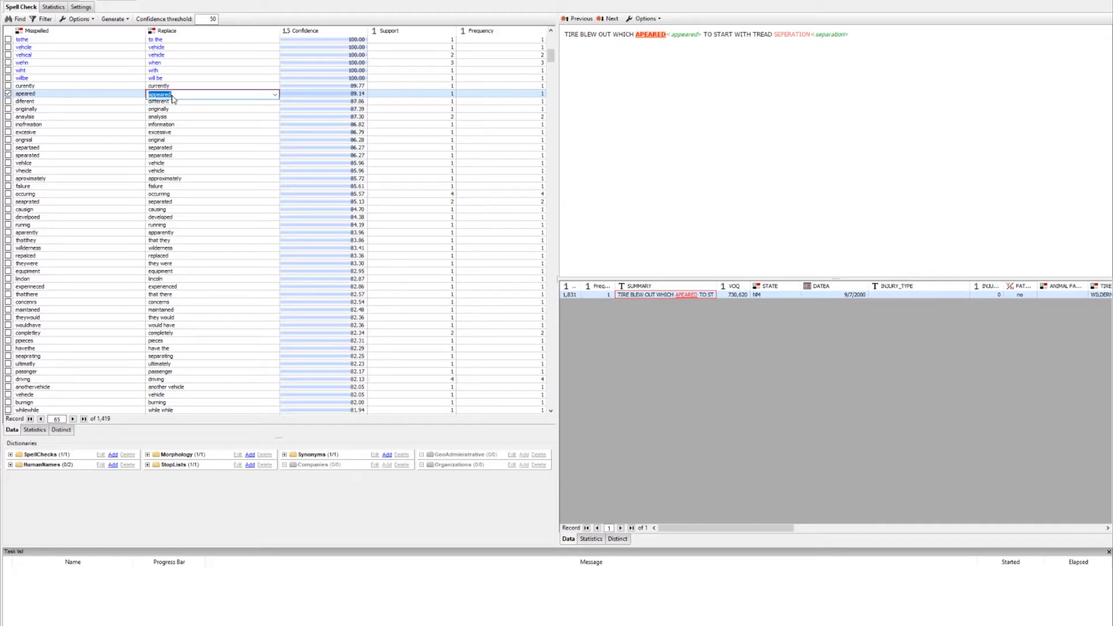
{"action": "left_click", "coordinate": [313, 97]}
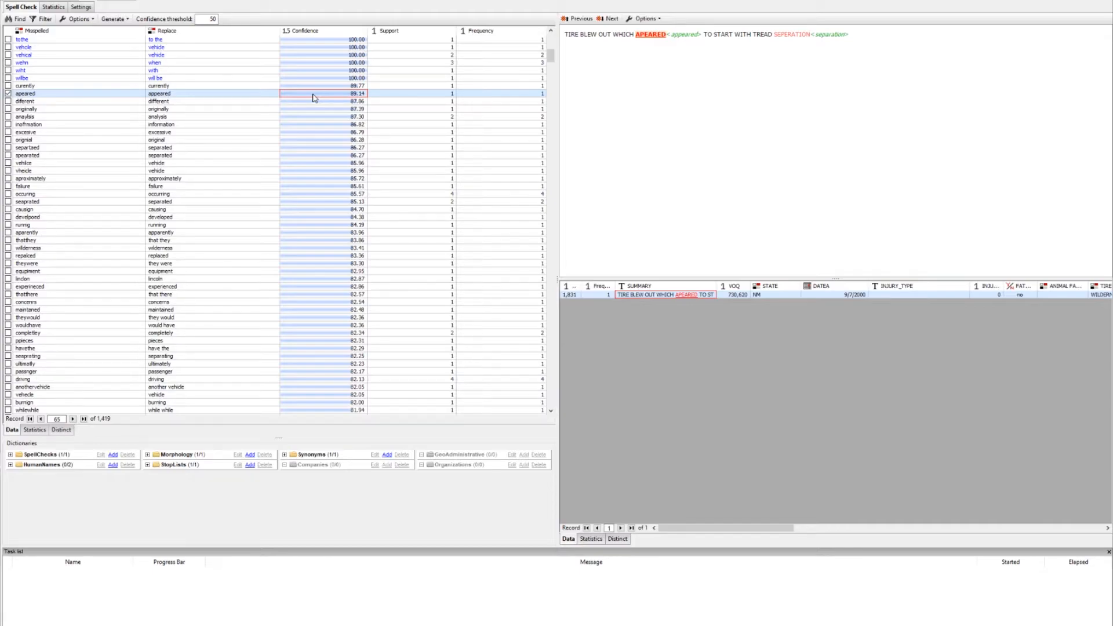
Step: Inspect the low-confidence suggestions around the 50 threshold, including the source record for "skiddamaged"
{"action": "left_click_drag", "start_coordinate": [551, 55], "coordinate": [529, 173]}
{"action": "scroll", "coordinate": [528, 177], "scroll_direction": "down", "scroll_amount": 20}
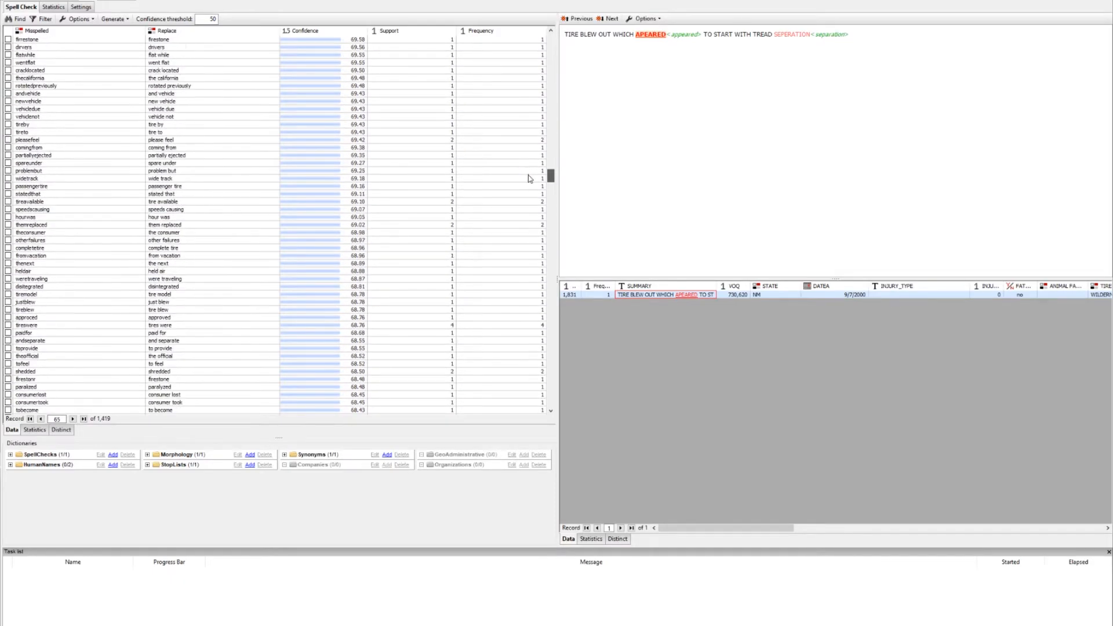
{"action": "scroll", "coordinate": [528, 206], "scroll_direction": "down", "scroll_amount": 20}
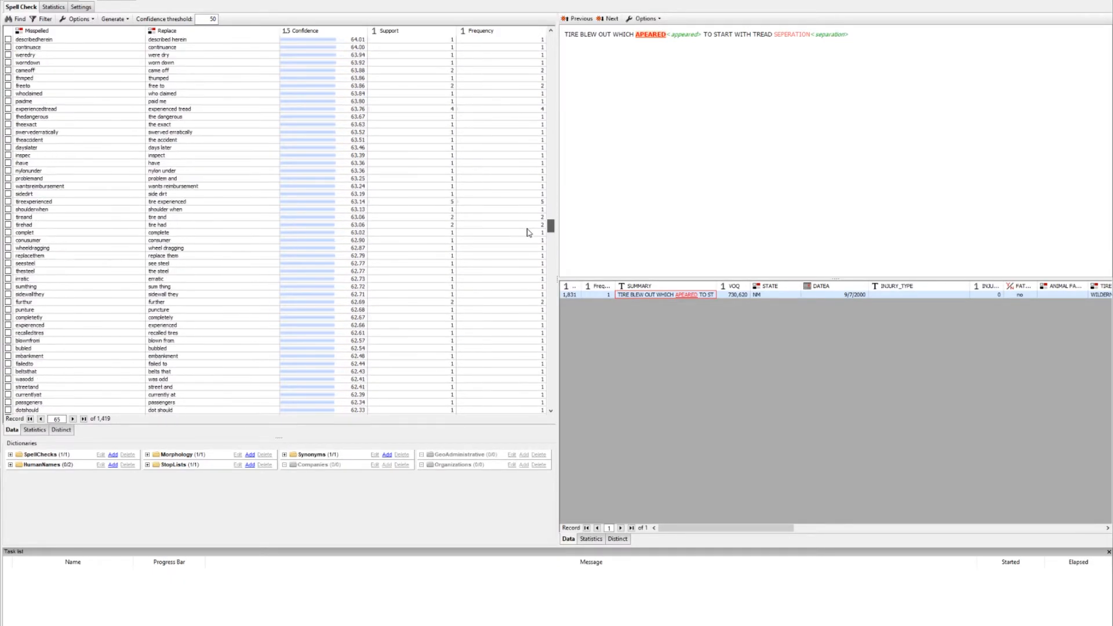
{"action": "scroll", "coordinate": [527, 278], "scroll_direction": "down", "scroll_amount": 20}
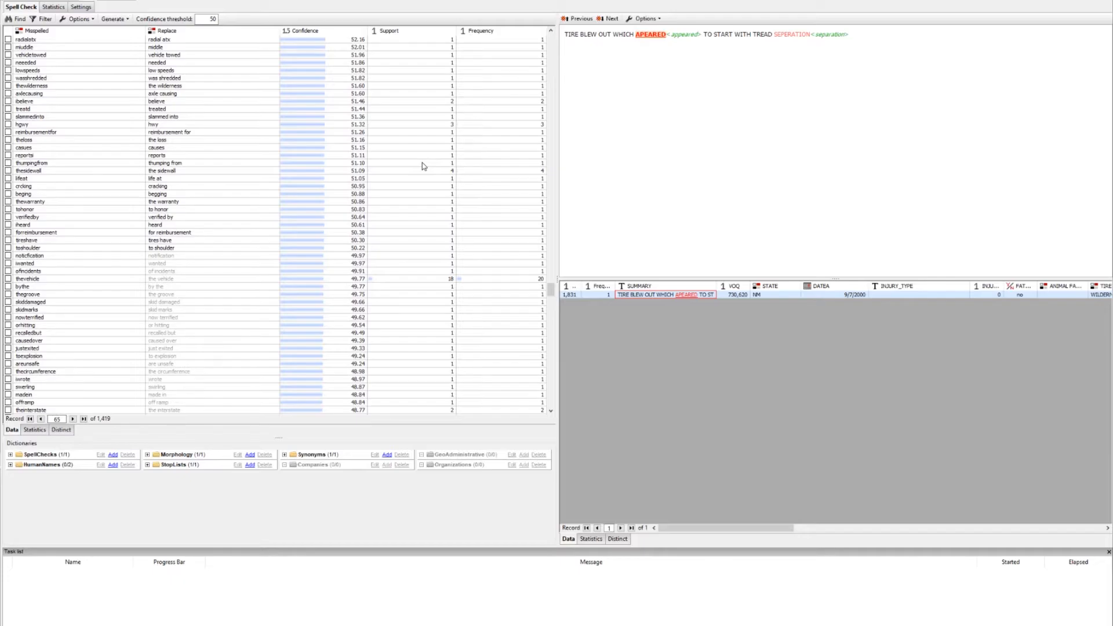
{"action": "left_click", "coordinate": [195, 304]}
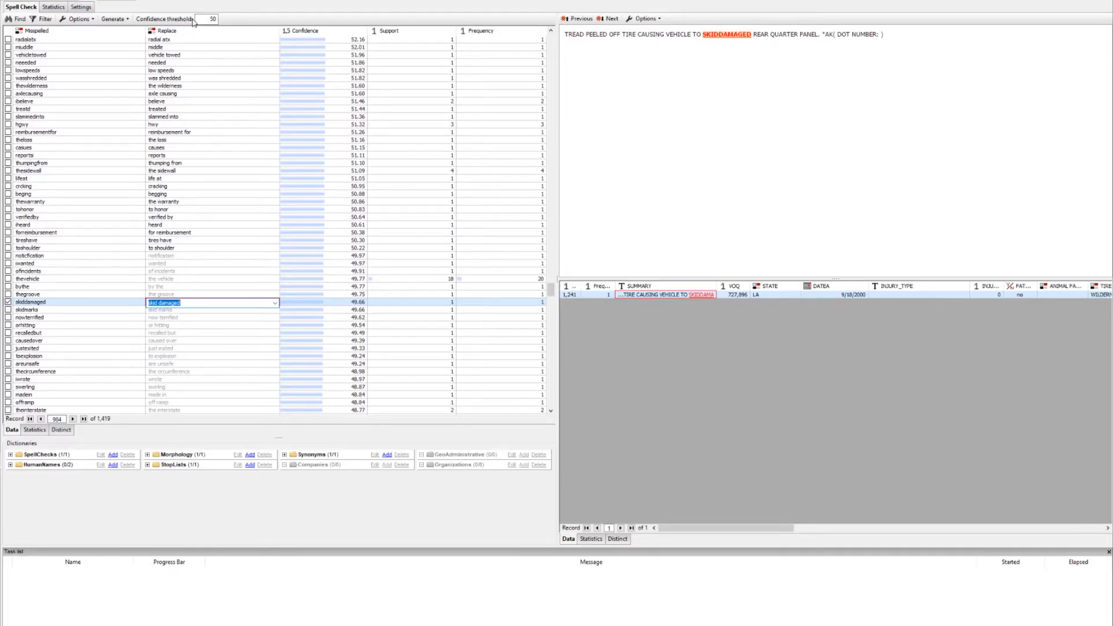
Step: Set the spell check confidence threshold to 75 and check the record for "reimbursementfor"
{"action": "left_click", "coordinate": [214, 19]}
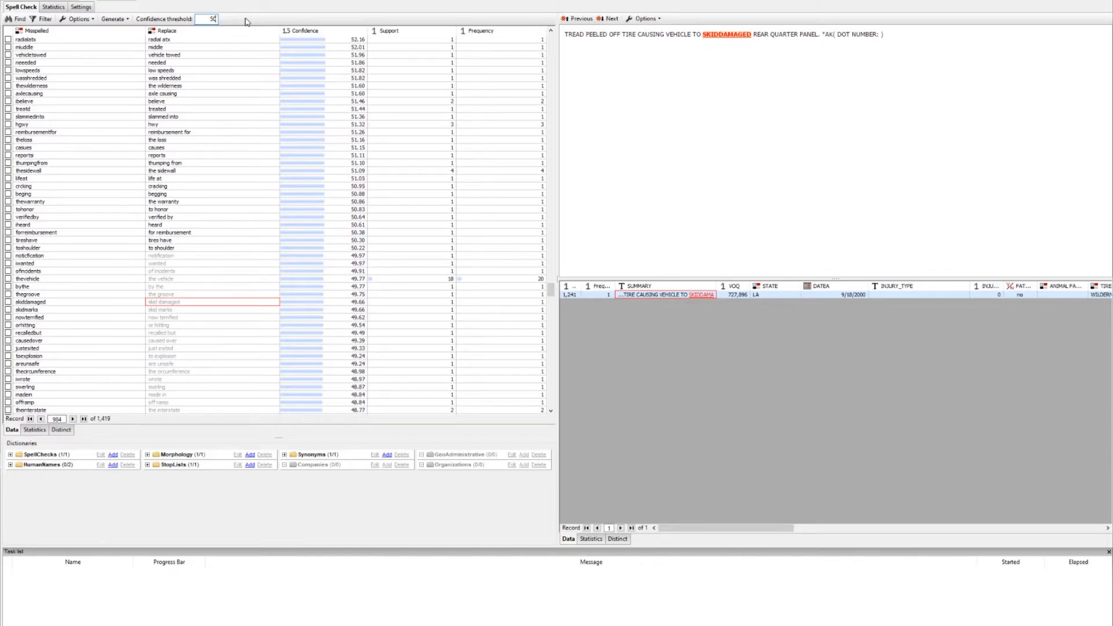
{"action": "key", "text": "BackSpace"}
{"action": "key", "text": "BackSpace"}
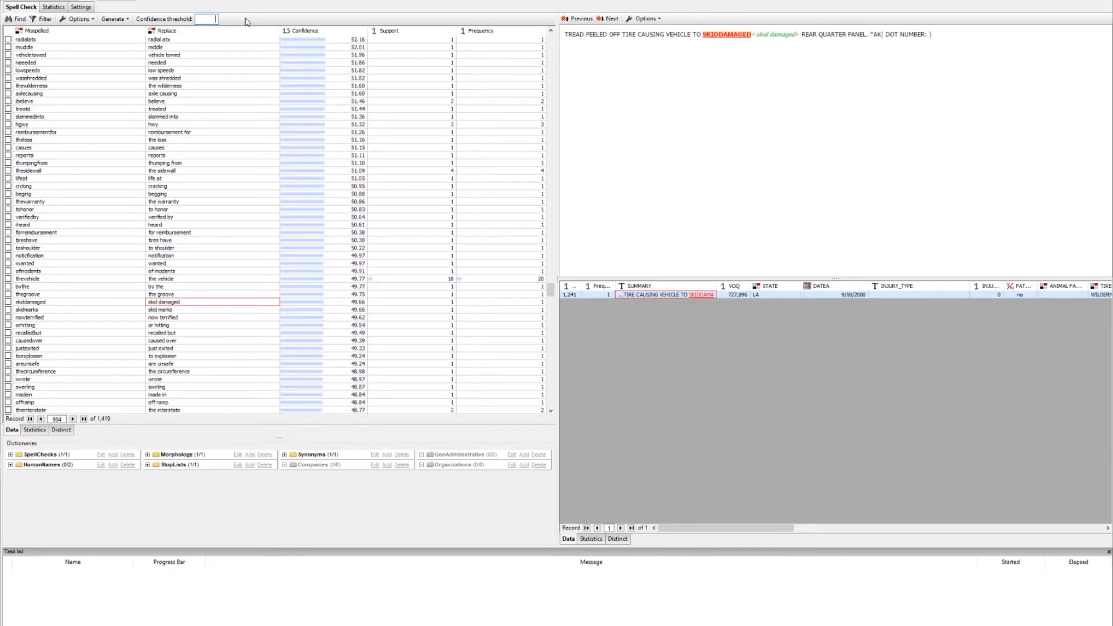
{"action": "type", "text": "75"}
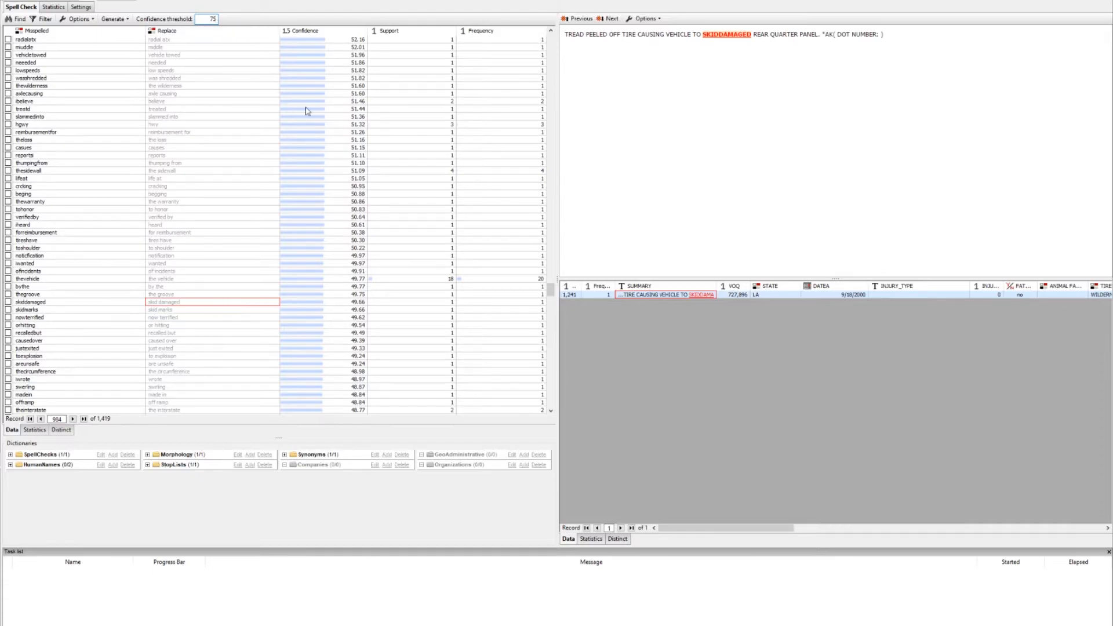
{"action": "left_click", "coordinate": [356, 134]}
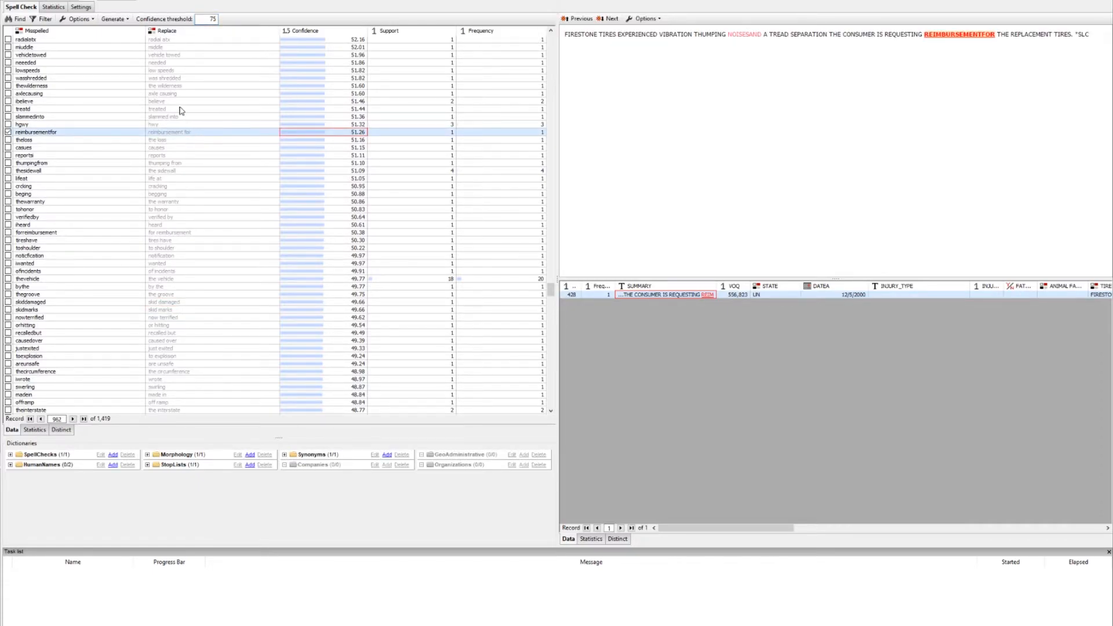
Step: Generate a replacements node from the spell check results, keeping the default name
{"action": "scroll", "coordinate": [182, 110], "scroll_direction": "up", "scroll_amount": 12}
{"action": "scroll", "coordinate": [182, 111], "scroll_direction": "up", "scroll_amount": 10}
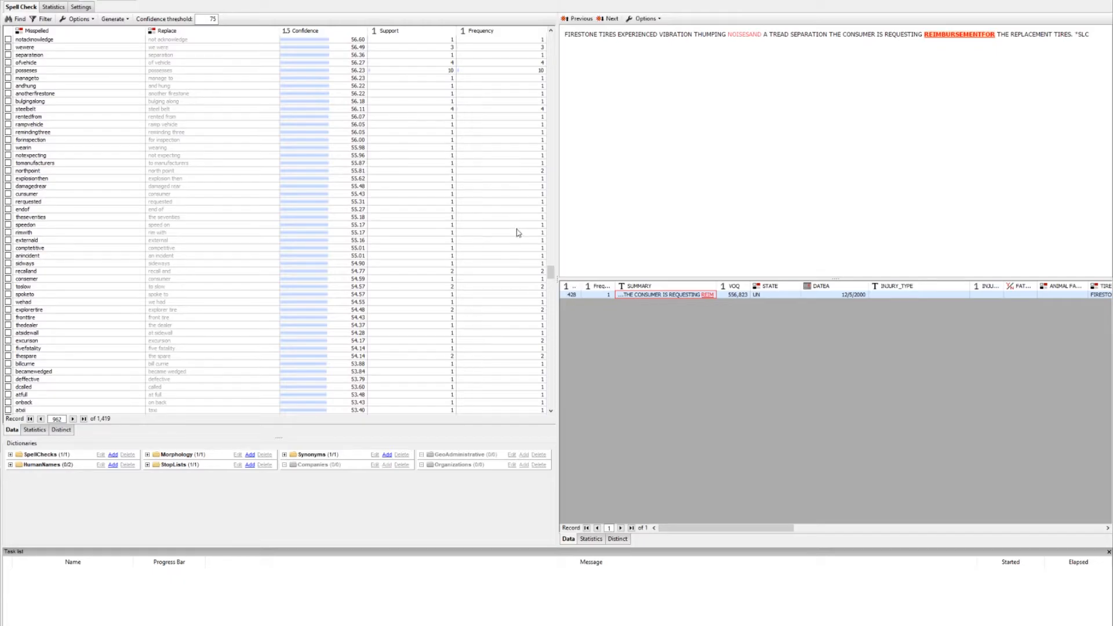
{"action": "left_click_drag", "start_coordinate": [551, 272], "coordinate": [552, 35]}
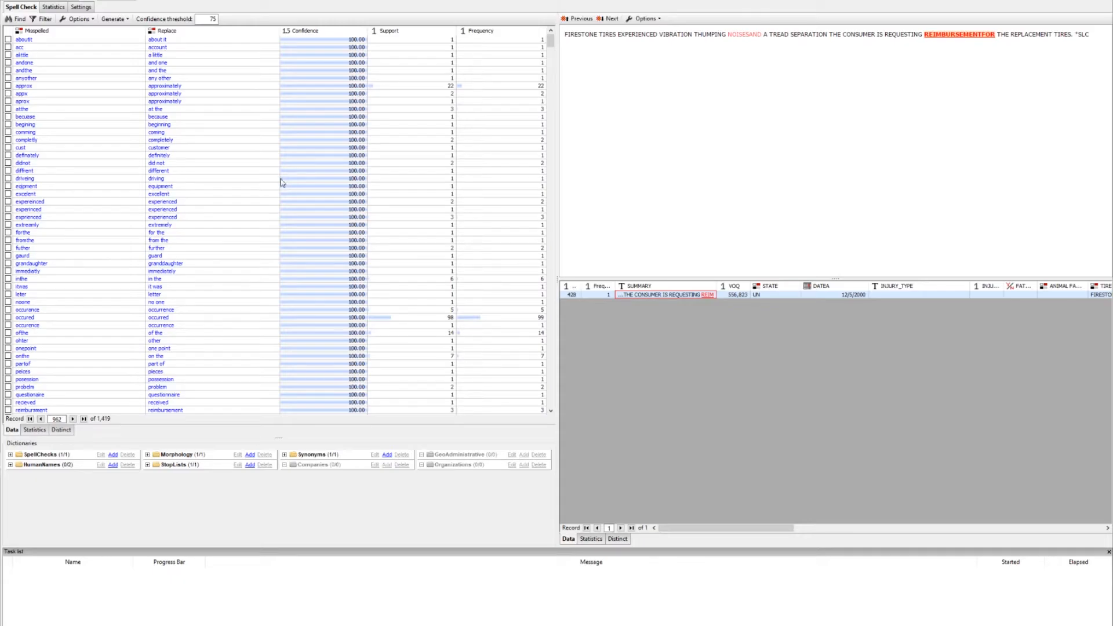
{"action": "left_click", "coordinate": [114, 18]}
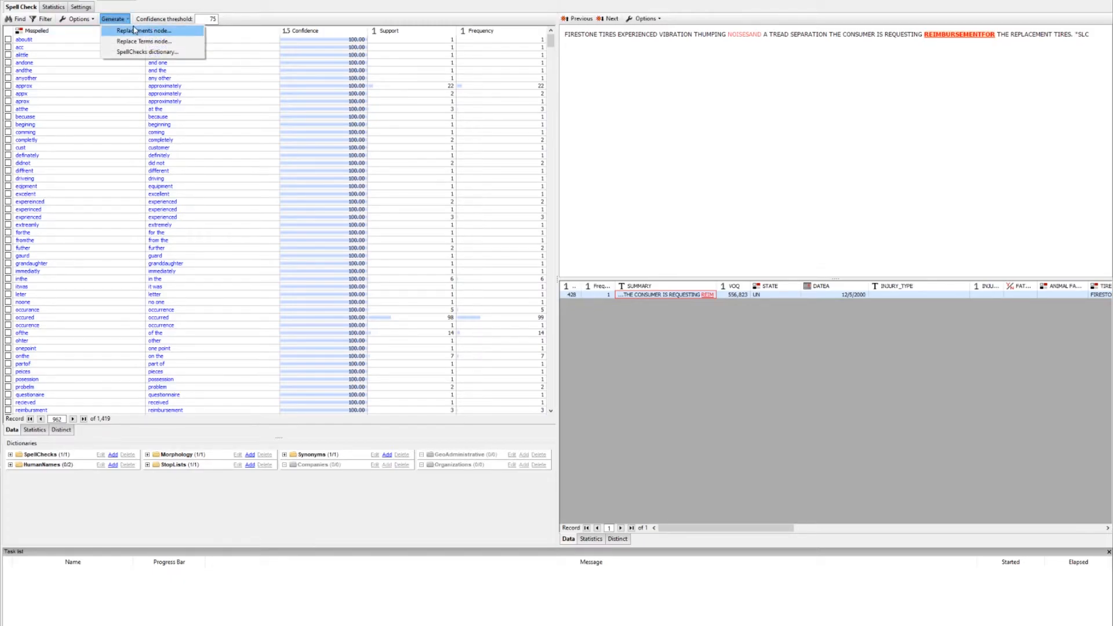
{"action": "left_click", "coordinate": [134, 30]}
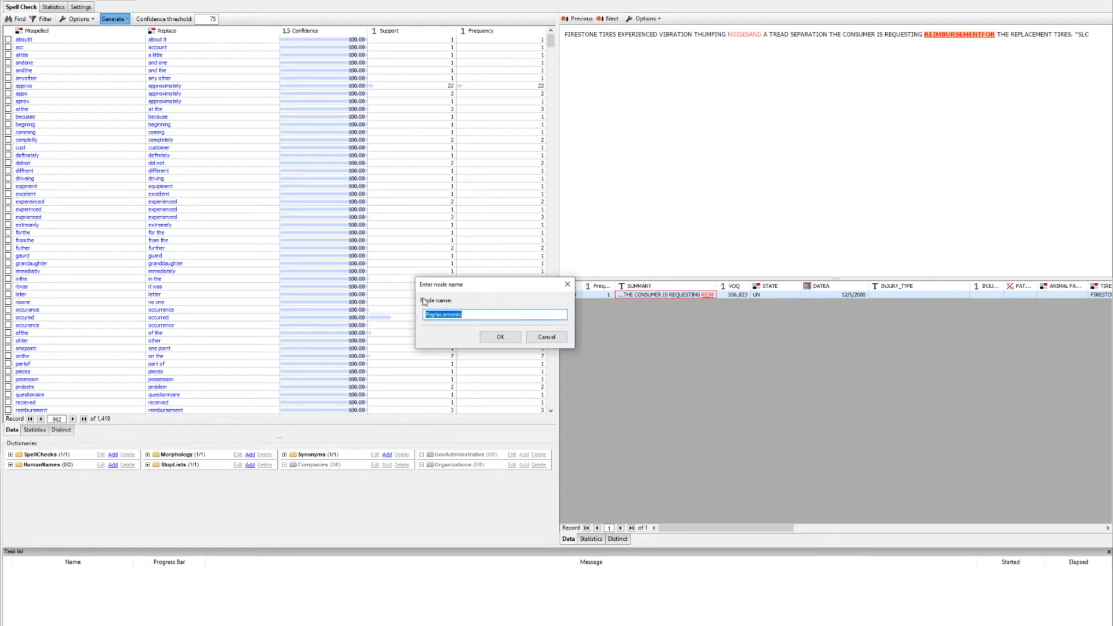
{"action": "left_click", "coordinate": [502, 335]}
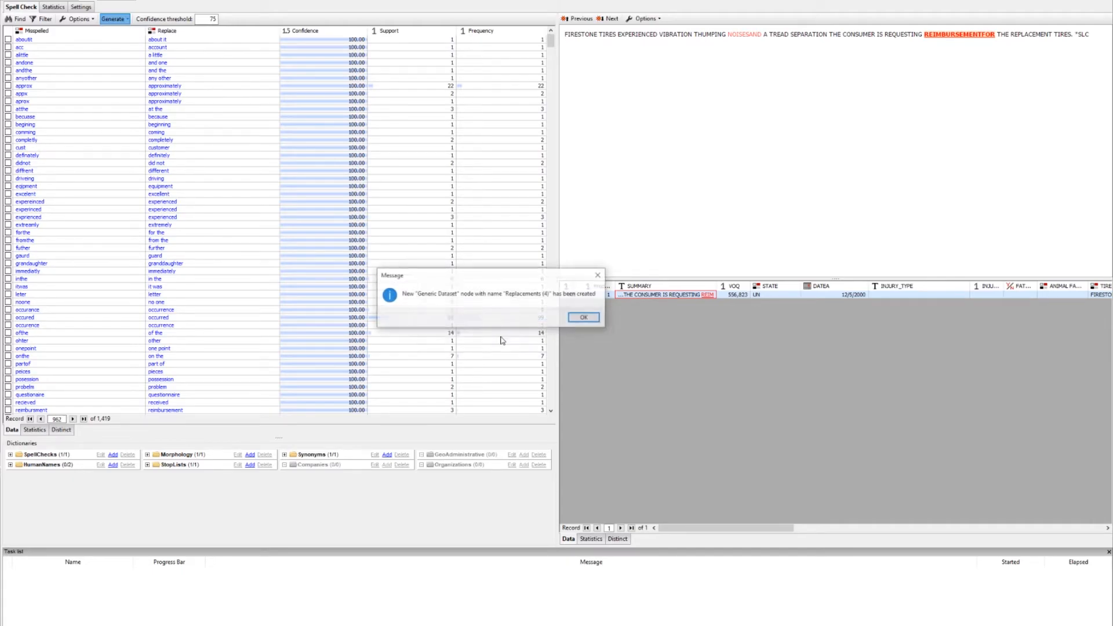
{"action": "left_click", "coordinate": [586, 323]}
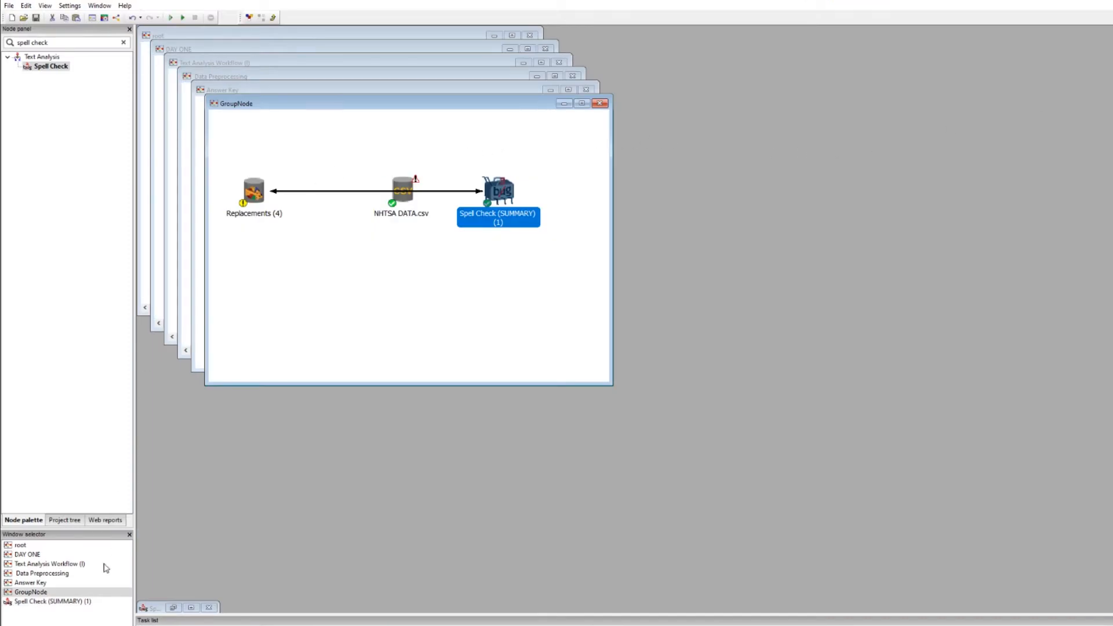
Step: Maximize the workflow window and arrange the nodes with Spell Check below NHTSA DATA.csv and the Replacements node beside Spell Check
{"action": "left_click", "coordinate": [582, 103]}
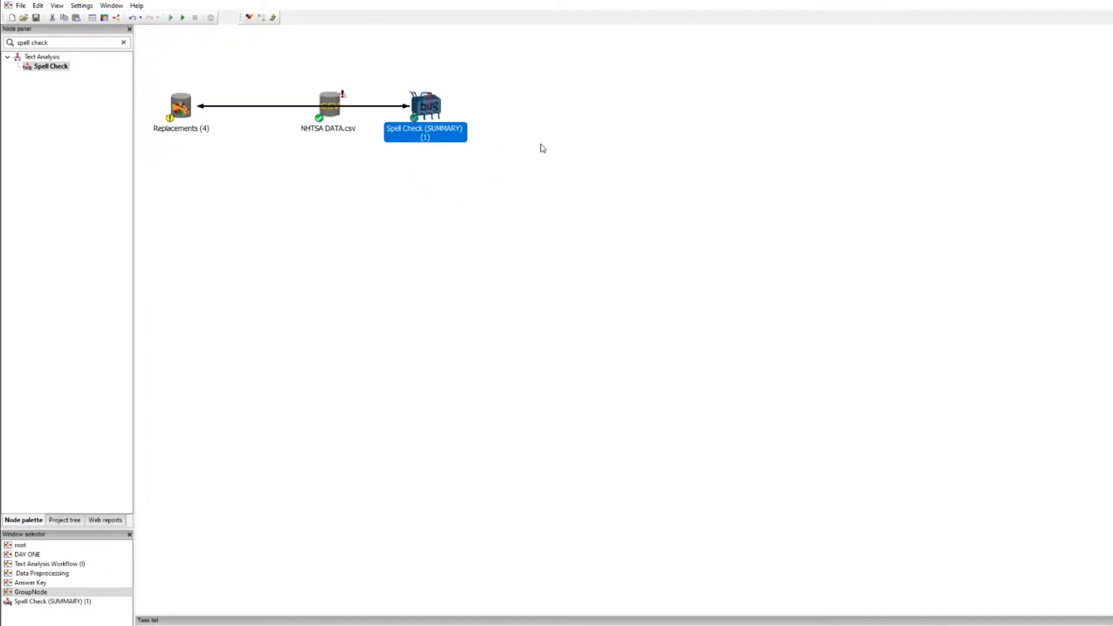
{"action": "left_click_drag", "start_coordinate": [423, 104], "coordinate": [328, 200]}
{"action": "mouse_move", "coordinate": [330, 99]}
{"action": "left_mouse_down"}
{"action": "mouse_move", "coordinate": [349, 103]}
{"action": "mouse_move", "coordinate": [342, 96]}
{"action": "left_mouse_up"}
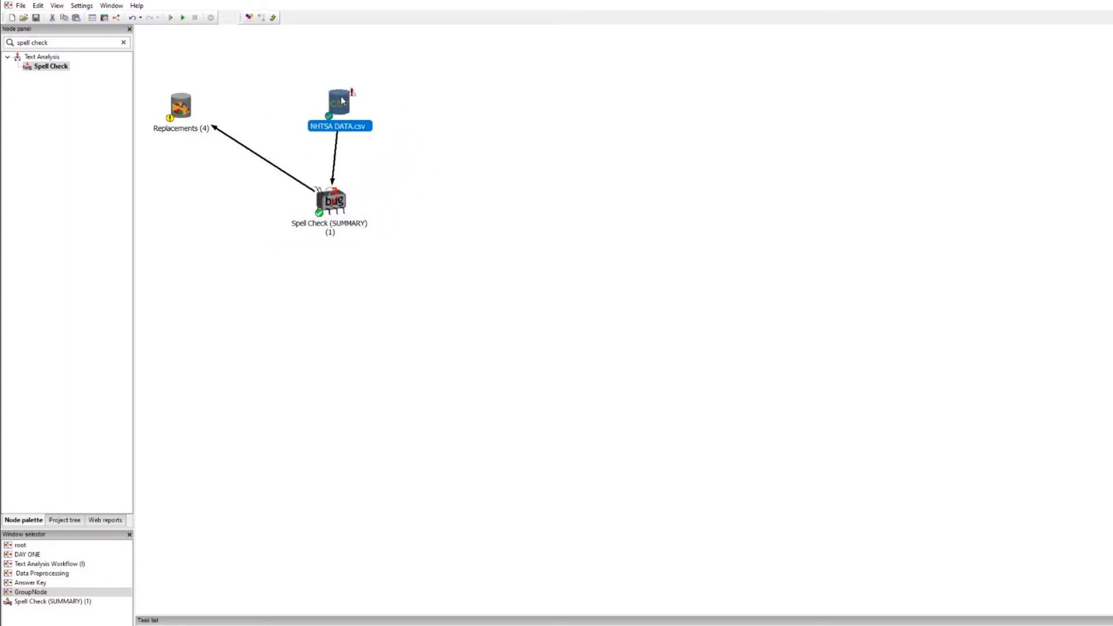
{"action": "left_click_drag", "start_coordinate": [184, 106], "coordinate": [443, 203]}
{"action": "left_click", "coordinate": [466, 295]}
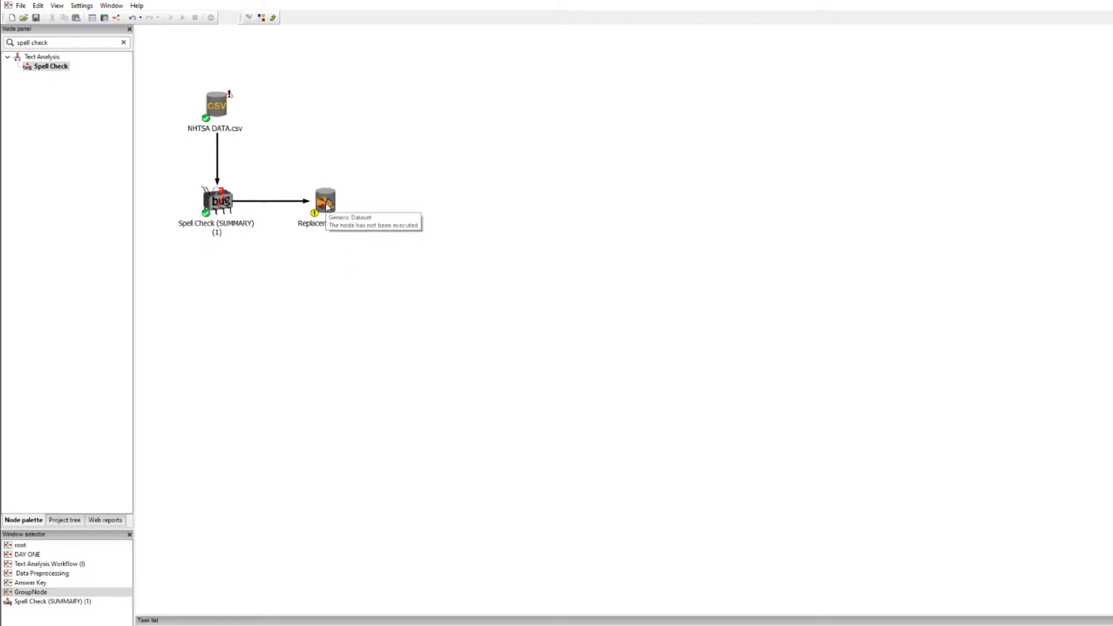
Step: Execute the Replacements node and open its dataset, showing the first record's SUMMARY text
{"action": "double_click", "coordinate": [326, 205]}
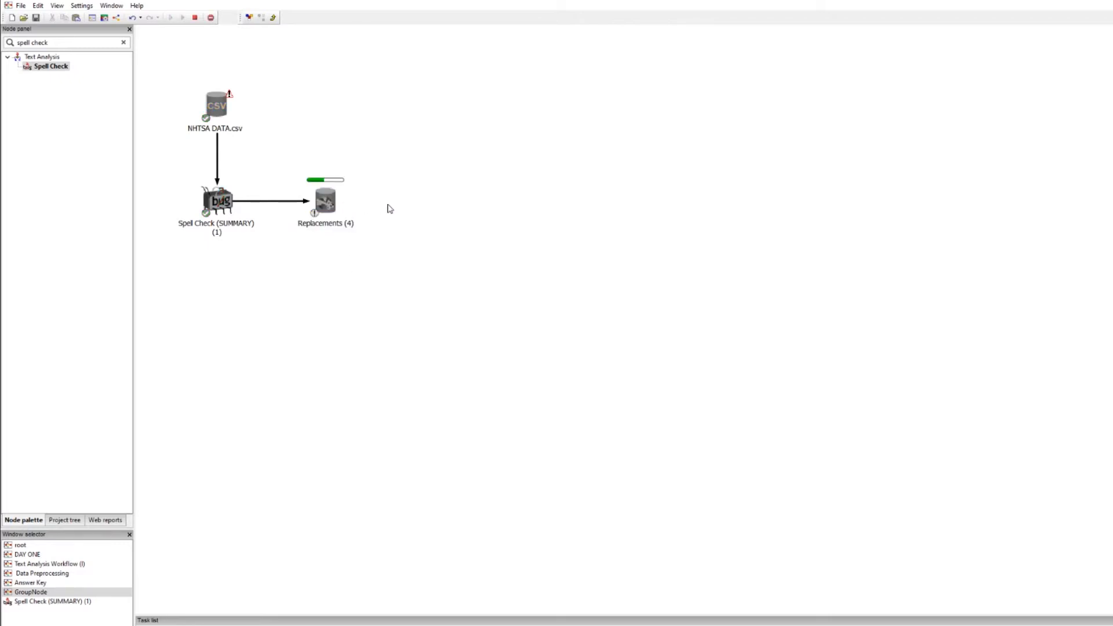
{"action": "double_click", "coordinate": [329, 203]}
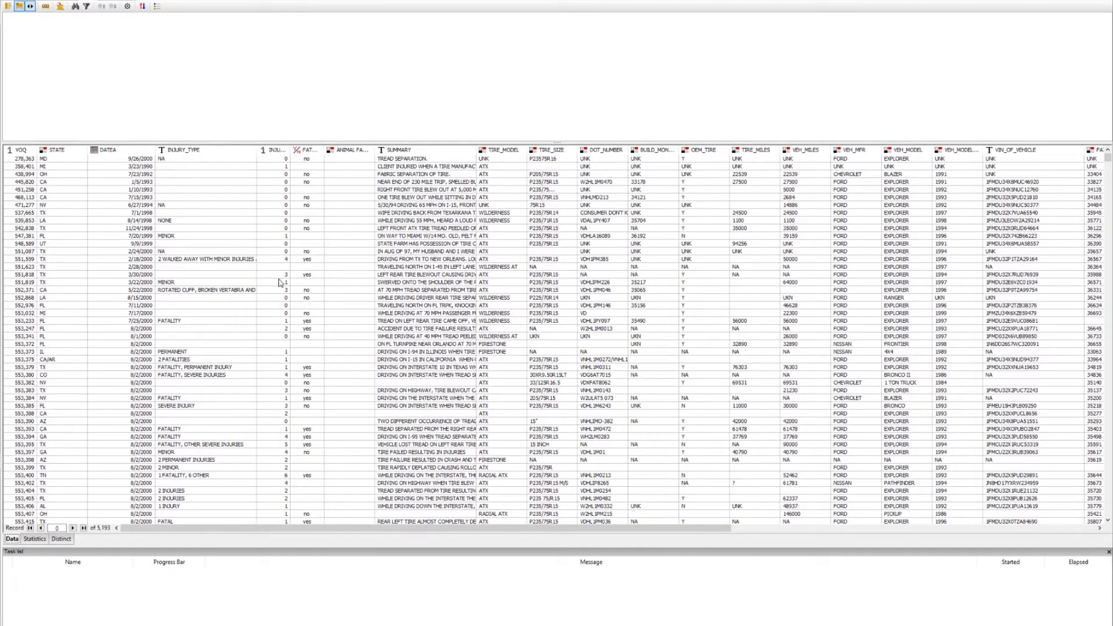
{"action": "left_click", "coordinate": [408, 159]}
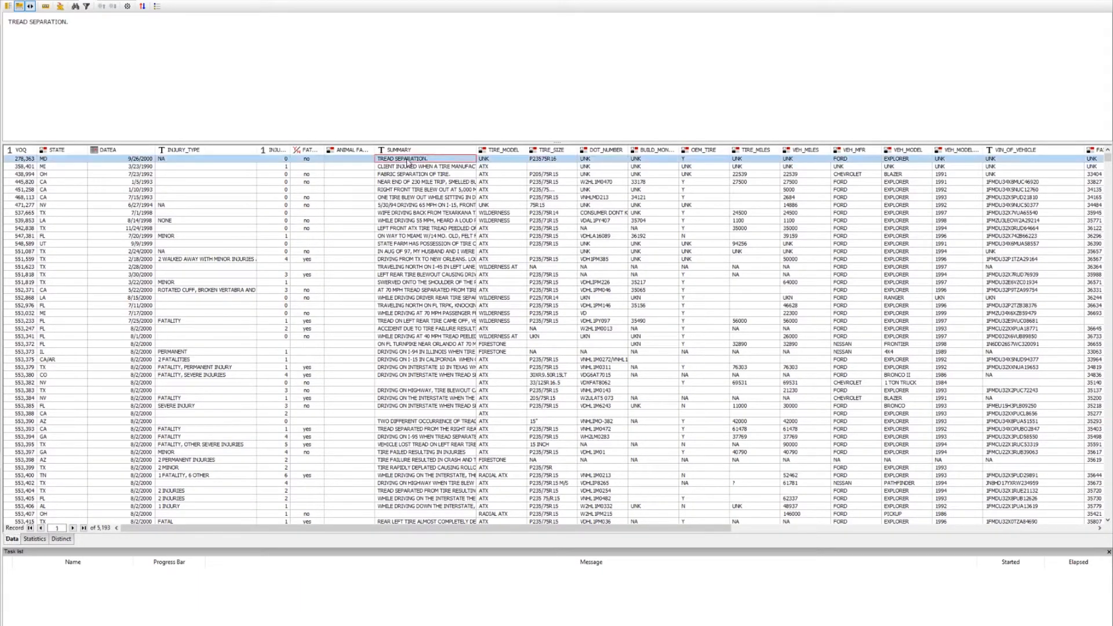
Step: Enlarge the text preview to 180% zoom and read the corrected SUMMARY text of the second and fourth records
{"action": "left_click_drag", "start_coordinate": [403, 145], "coordinate": [399, 178]}
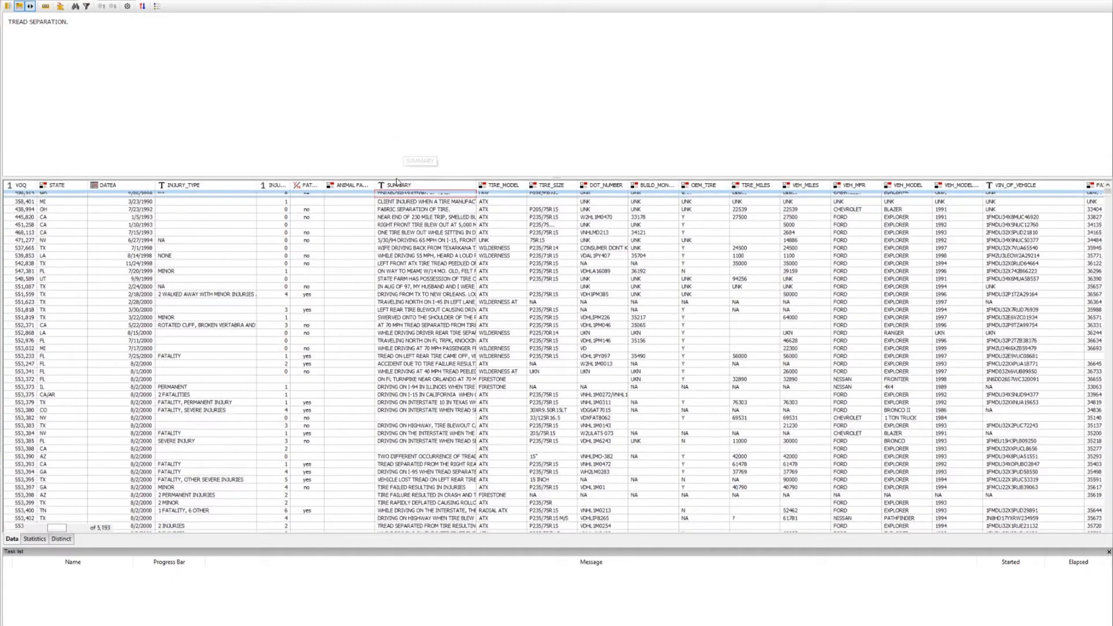
{"action": "scroll", "coordinate": [383, 137], "scroll_direction": "up", "scroll_amount": 3}
{"action": "scroll", "coordinate": [389, 148], "scroll_direction": "up", "scroll_amount": 1}
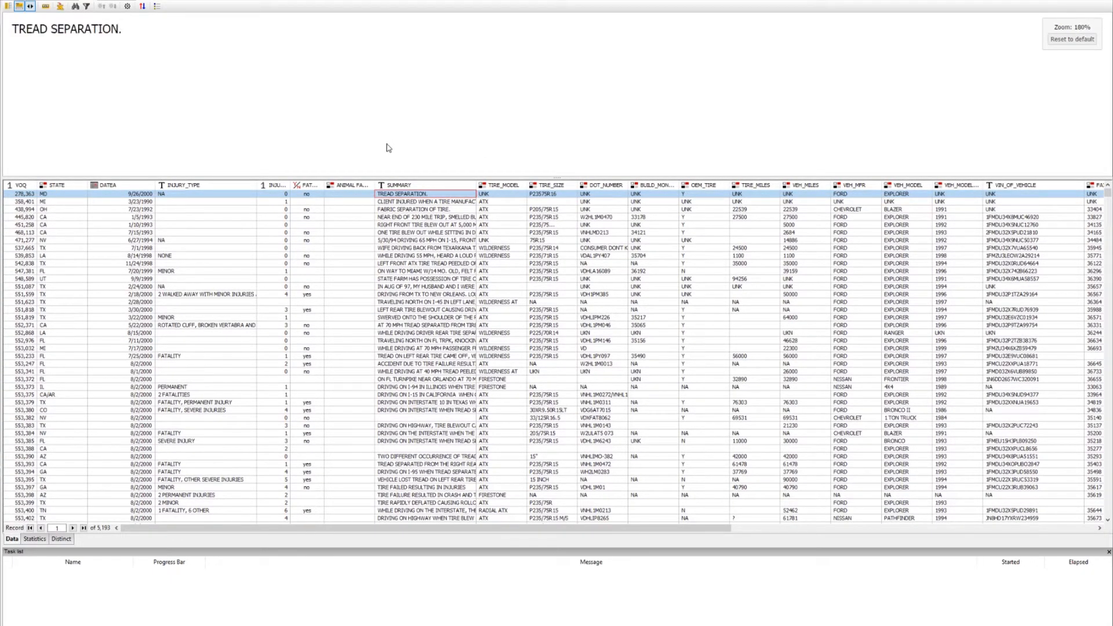
{"action": "left_click", "coordinate": [407, 203]}
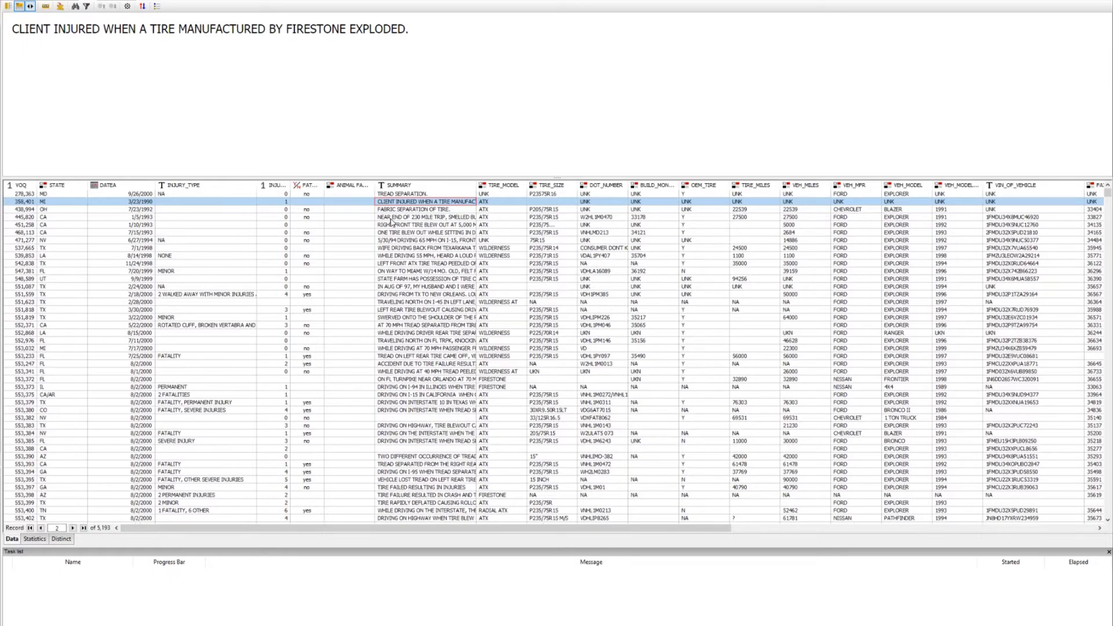
{"action": "left_click", "coordinate": [391, 218]}
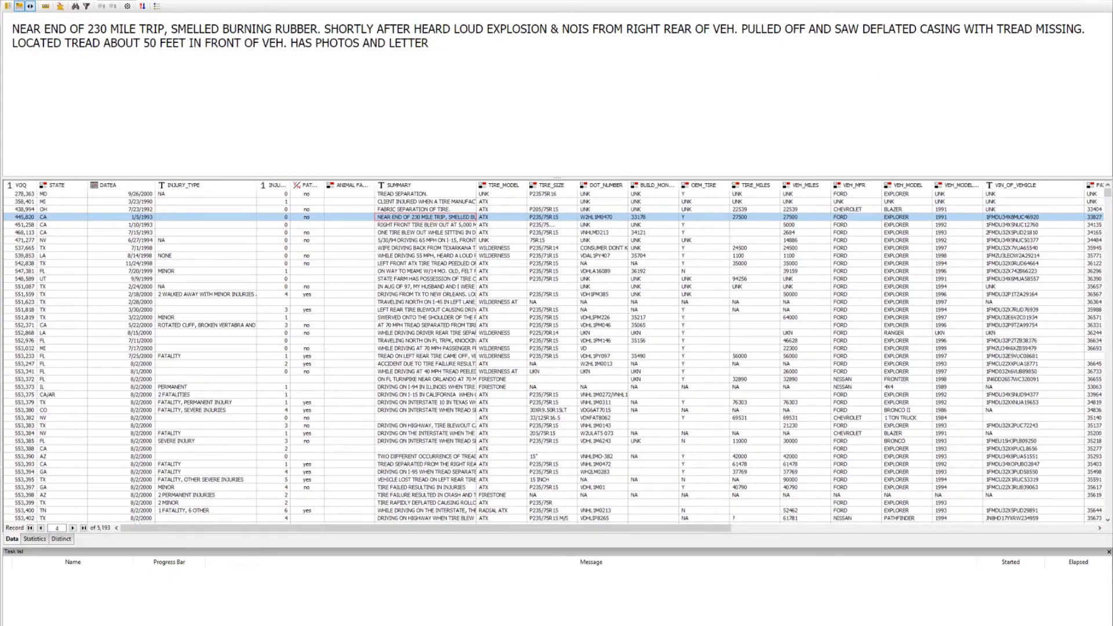
Step: Leave the corrected dataset, reopen the Spell Check results and generate a Replace Terms node, keeping the default name
{"action": "left_click", "coordinate": [1046, 1]}
{"action": "left_click", "coordinate": [550, 195]}
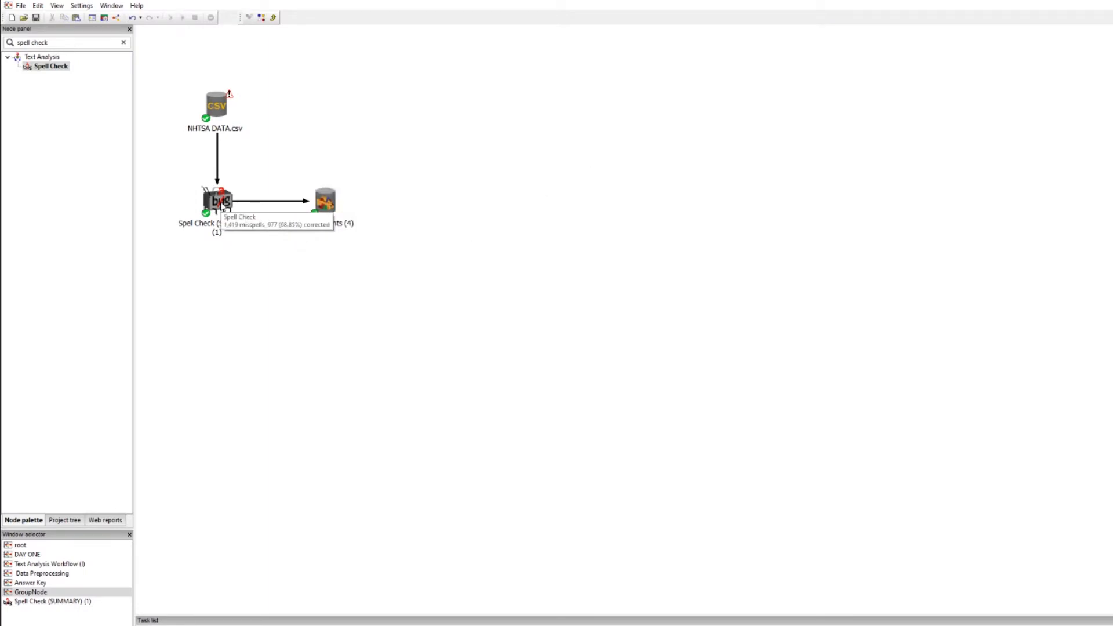
{"action": "double_click", "coordinate": [223, 203]}
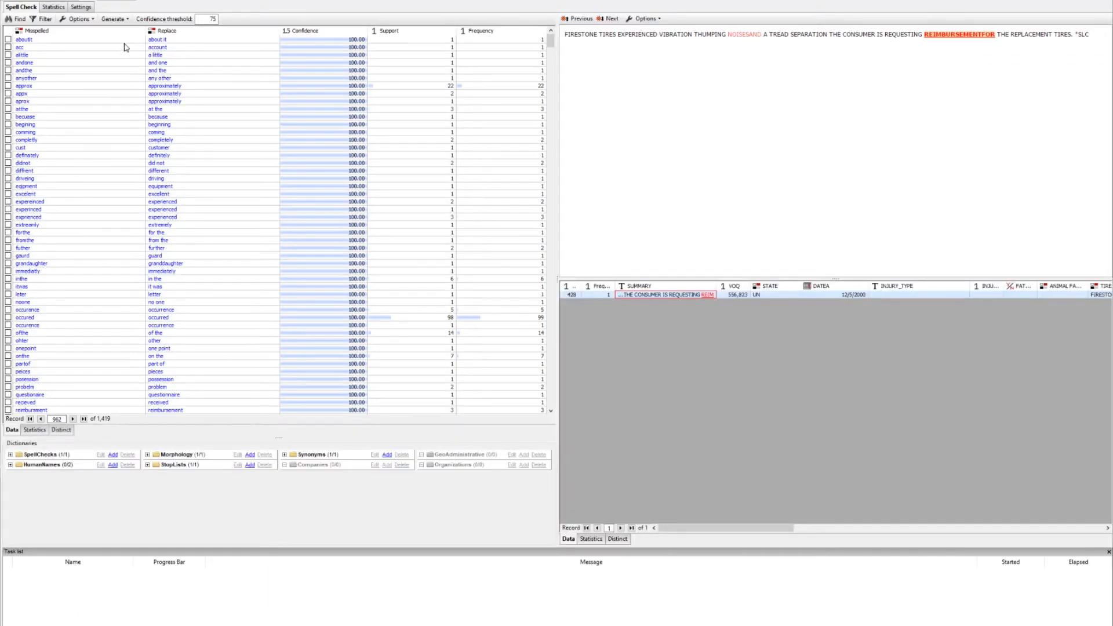
{"action": "left_click", "coordinate": [123, 20]}
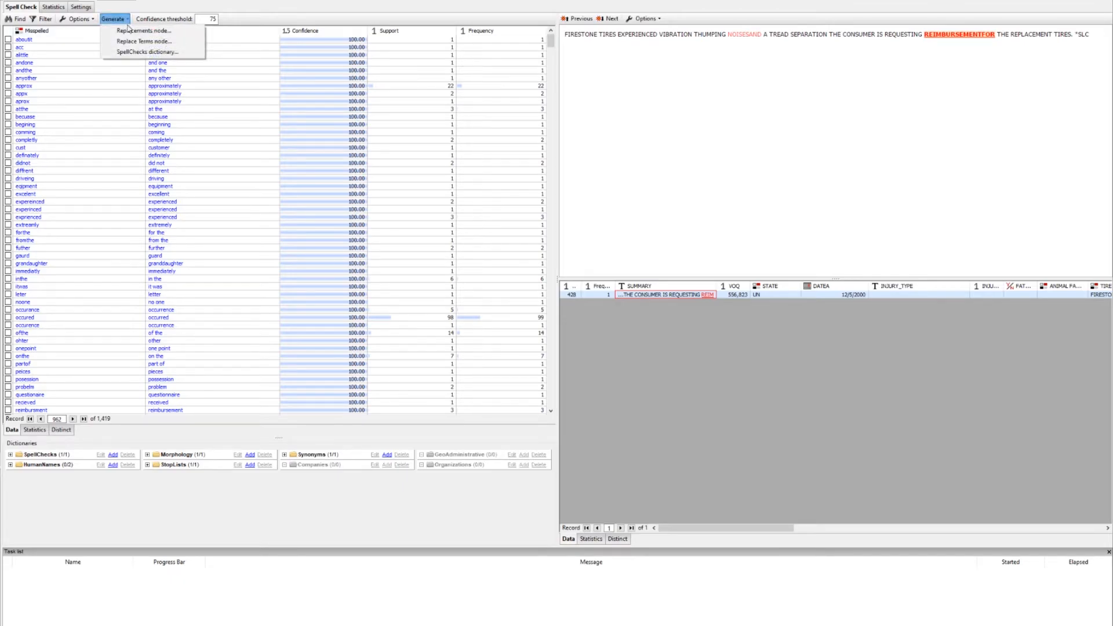
{"action": "left_click", "coordinate": [138, 42]}
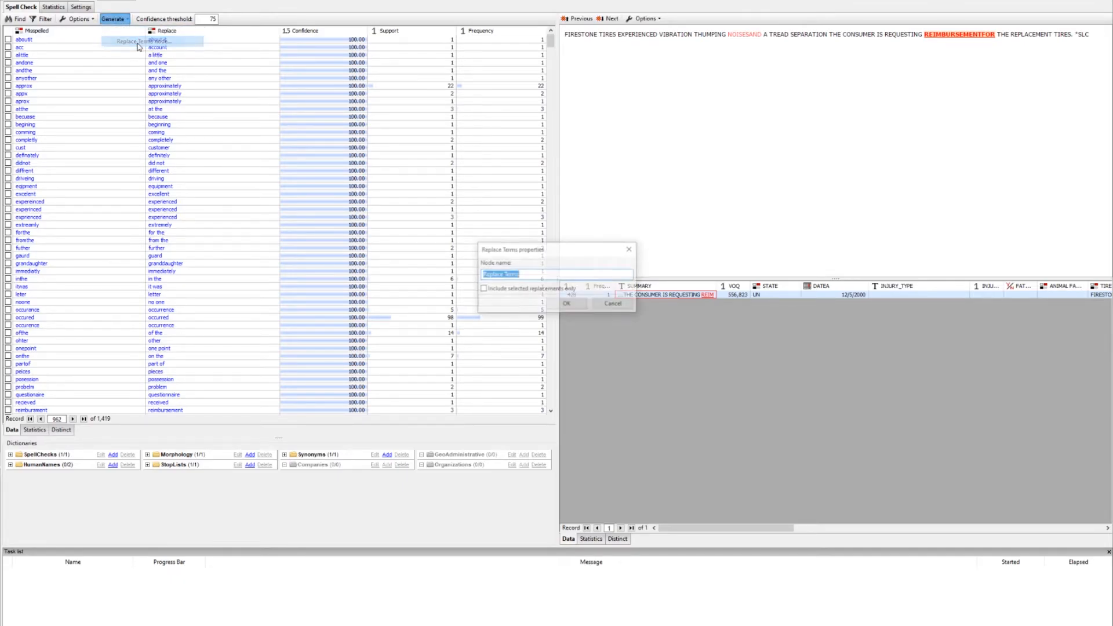
{"action": "left_click", "coordinate": [563, 306]}
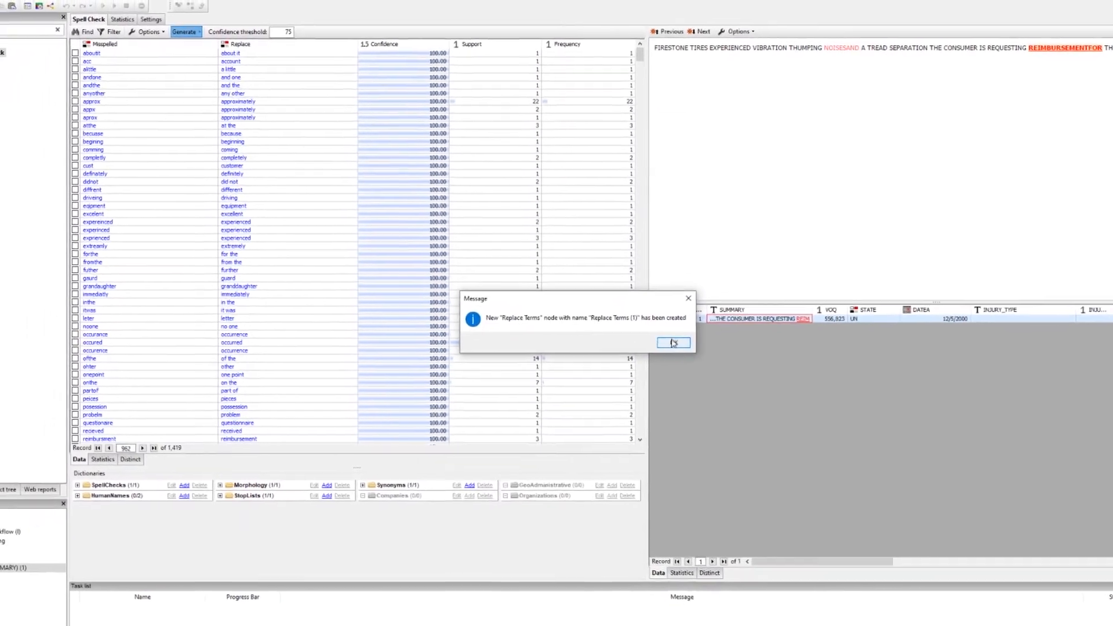
{"action": "key", "text": "Return"}
Step: Return to the GroupNode workflow and place the Replace Terms node beside NHTSA DATA.csv, above the Replacements node
{"action": "left_click", "coordinate": [48, 592]}
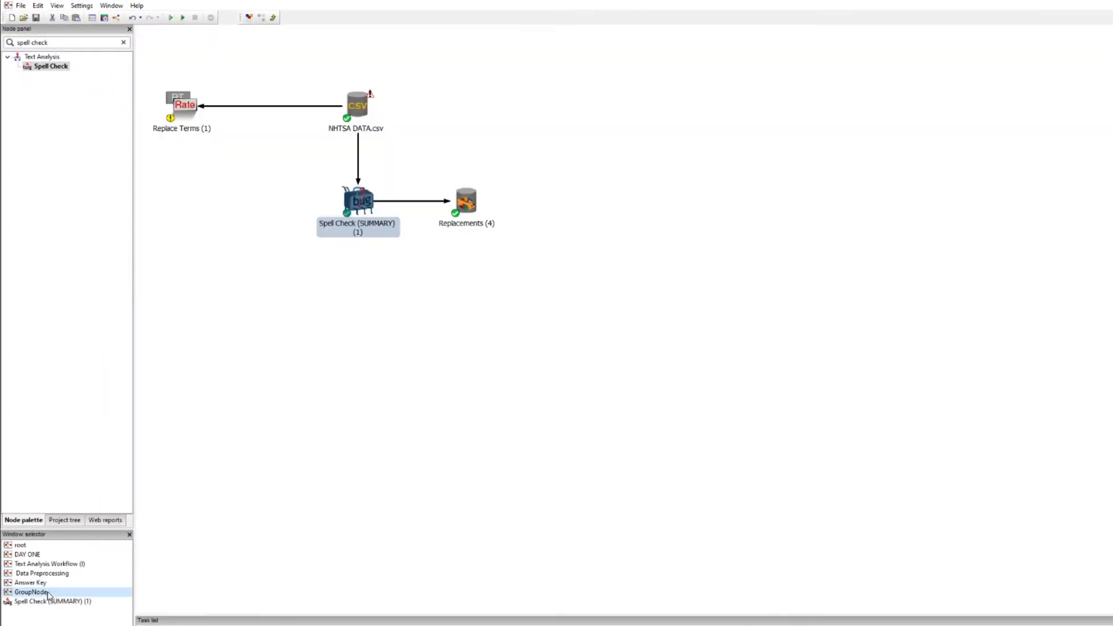
{"action": "left_click", "coordinate": [478, 413]}
{"action": "left_click_drag", "start_coordinate": [195, 111], "coordinate": [504, 113]}
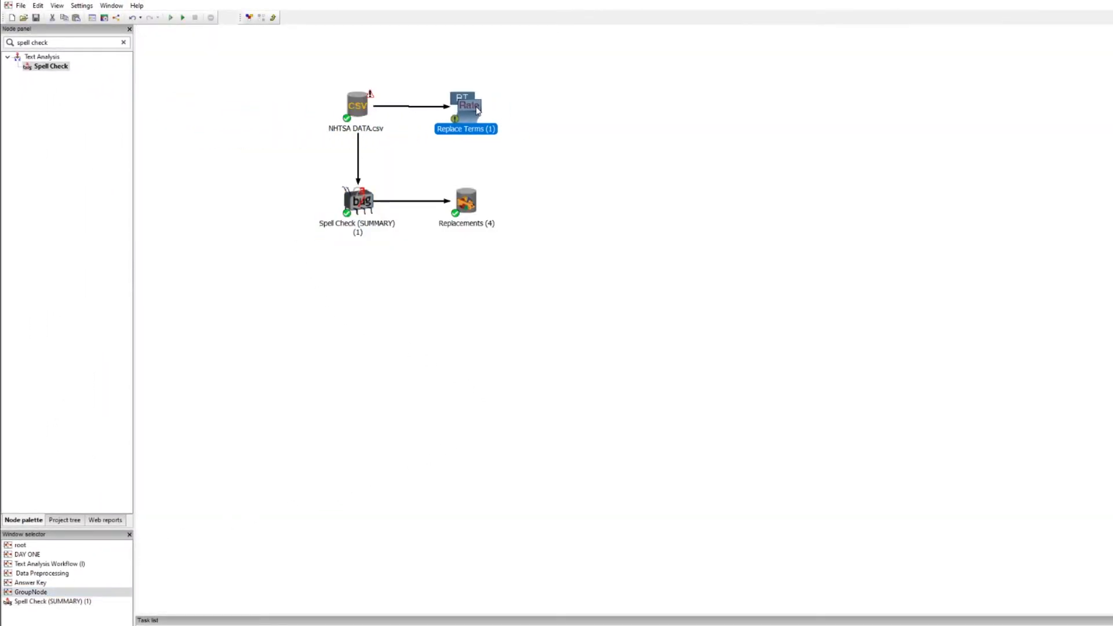
{"action": "left_click", "coordinate": [537, 136]}
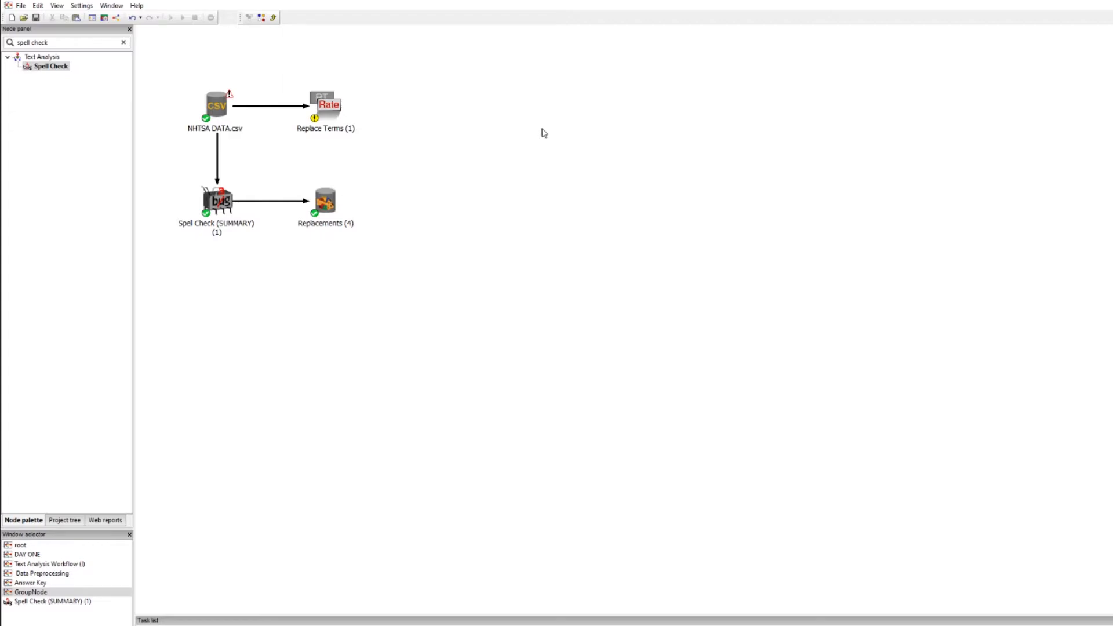
Step: Open the Replace Terms node's properties and show its list of replacement rules
{"action": "right_click", "coordinate": [328, 111]}
{"action": "left_click", "coordinate": [369, 193]}
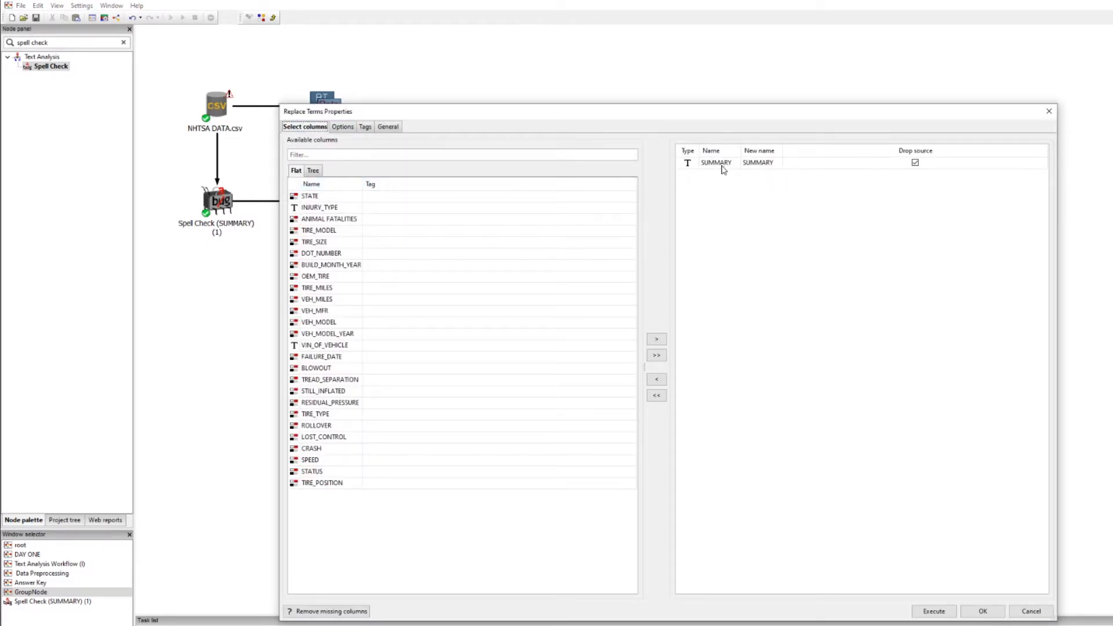
{"action": "left_click", "coordinate": [350, 132]}
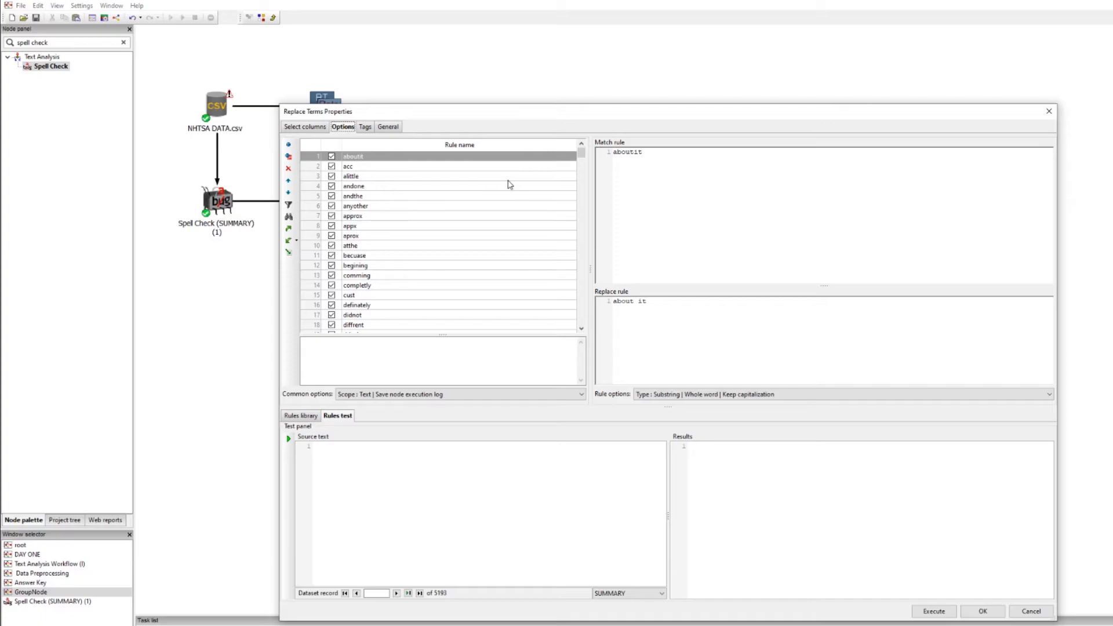
Step: Inspect the "atthe" rule, enlarging its match and replace texts
{"action": "left_click", "coordinate": [360, 247]}
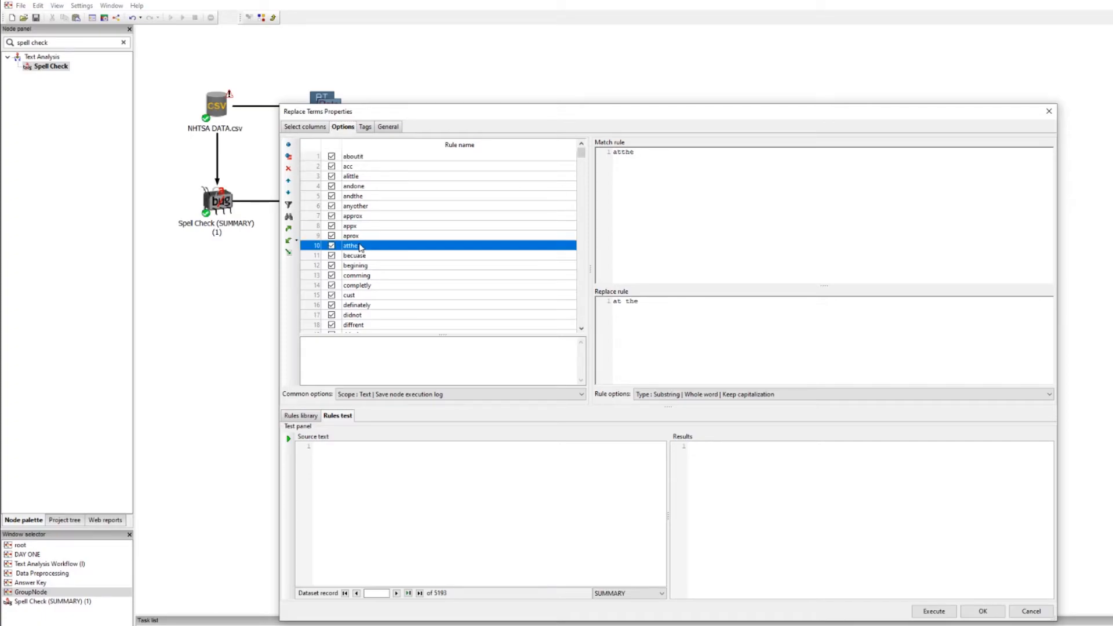
{"action": "left_click_drag", "start_coordinate": [635, 153], "coordinate": [604, 162]}
{"action": "scroll", "coordinate": [685, 207], "scroll_direction": "up", "scroll_amount": 4, "text": "ctrl"}
{"action": "left_click_drag", "start_coordinate": [675, 307], "coordinate": [592, 304]}
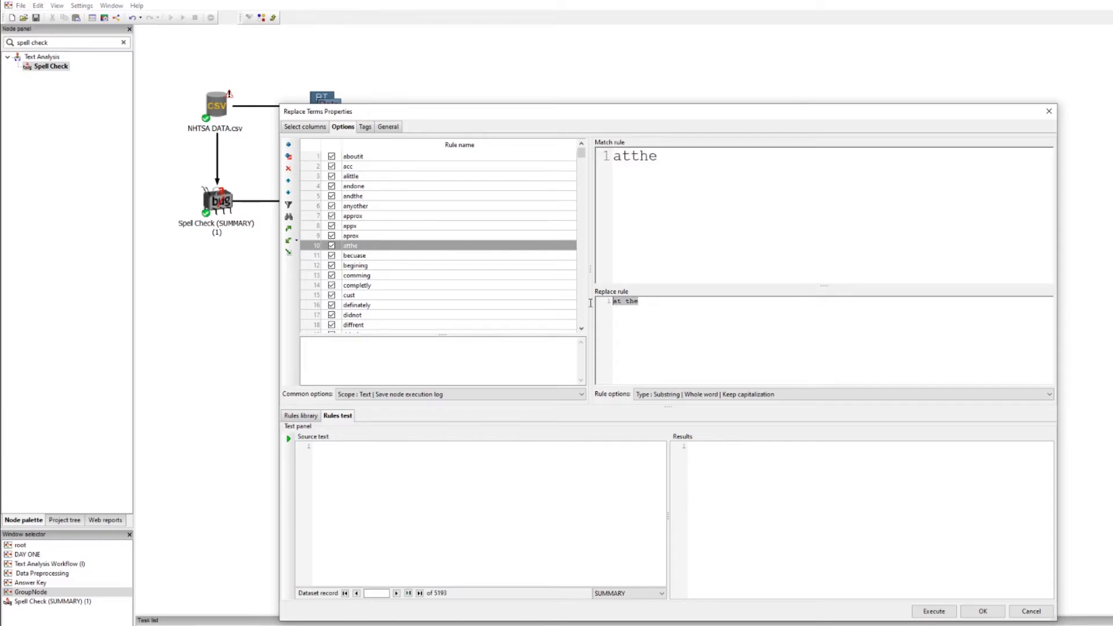
{"action": "scroll", "coordinate": [651, 328], "scroll_direction": "up", "scroll_amount": 4, "text": "ctrl"}
{"action": "left_click", "coordinate": [652, 332]}
Step: Review the rule list through its last entries and execute the Replace Terms node on the SUMMARY column
{"action": "left_click_drag", "start_coordinate": [581, 152], "coordinate": [562, 327]}
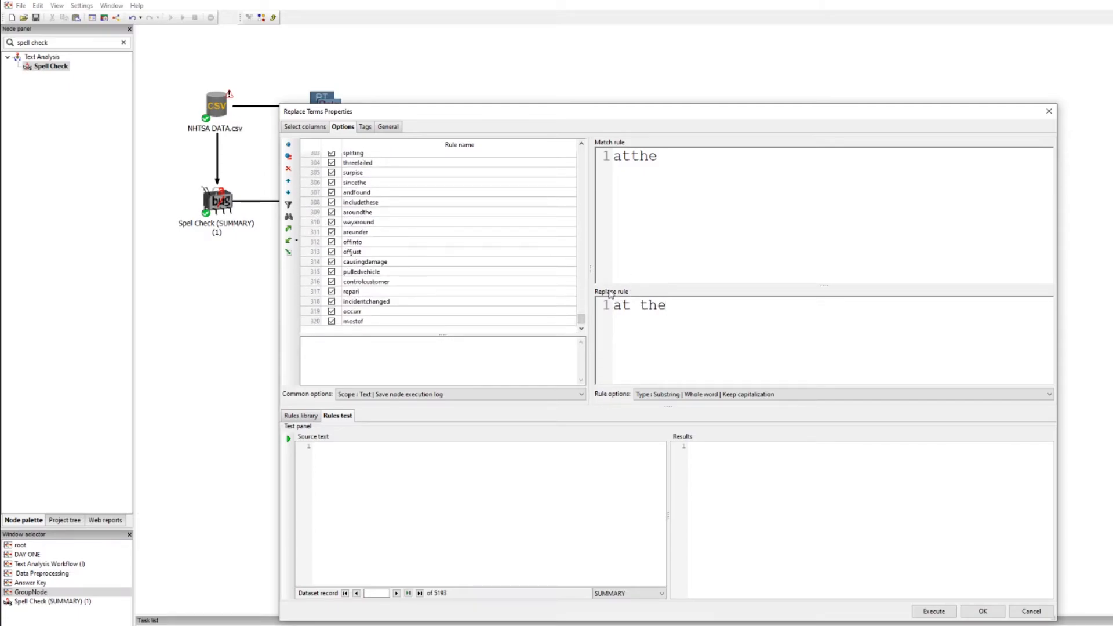
{"action": "left_click", "coordinate": [927, 614]}
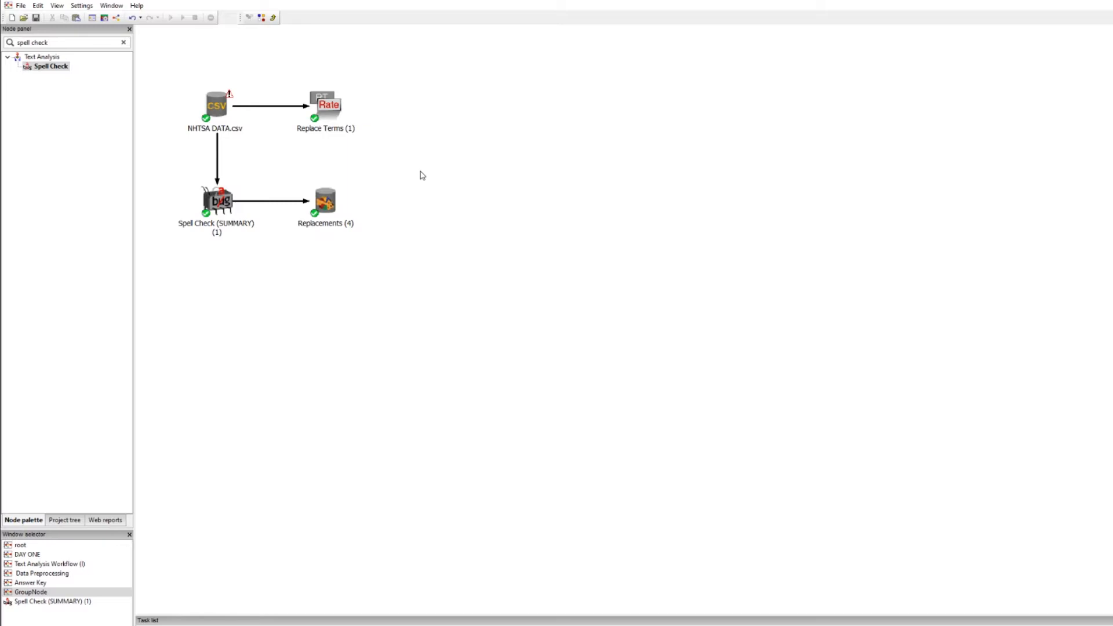
Step: Reopen the Replace Terms properties to review the replacement rules, and close them without changing anything
{"action": "mouse_move", "coordinate": [335, 216]}
{"action": "right_click", "coordinate": [334, 114]}
{"action": "left_click", "coordinate": [352, 189]}
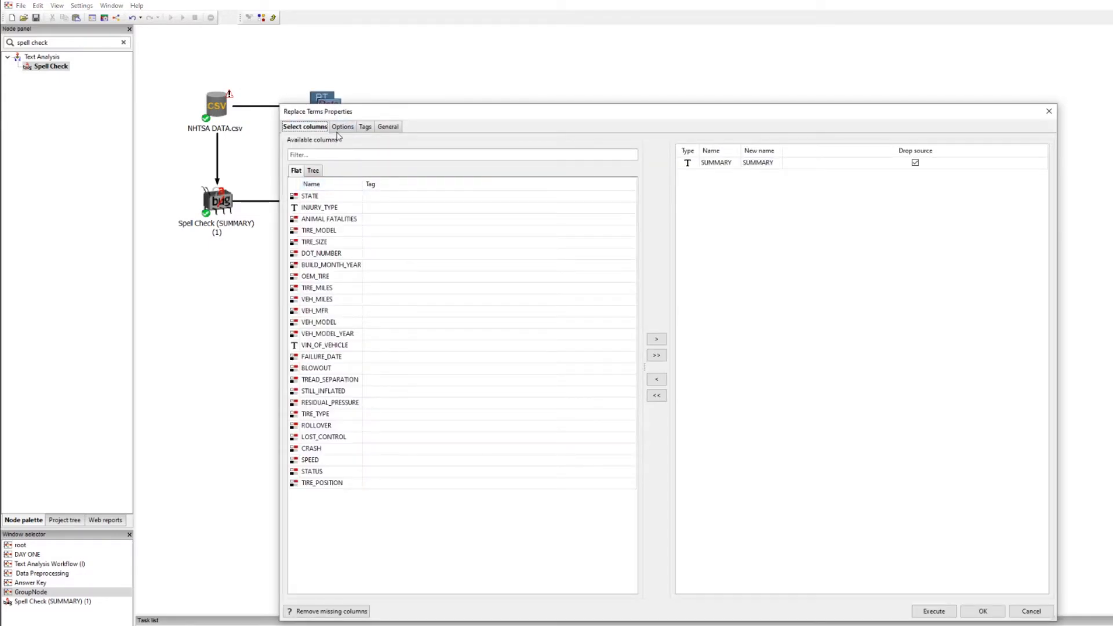
{"action": "left_click", "coordinate": [342, 127]}
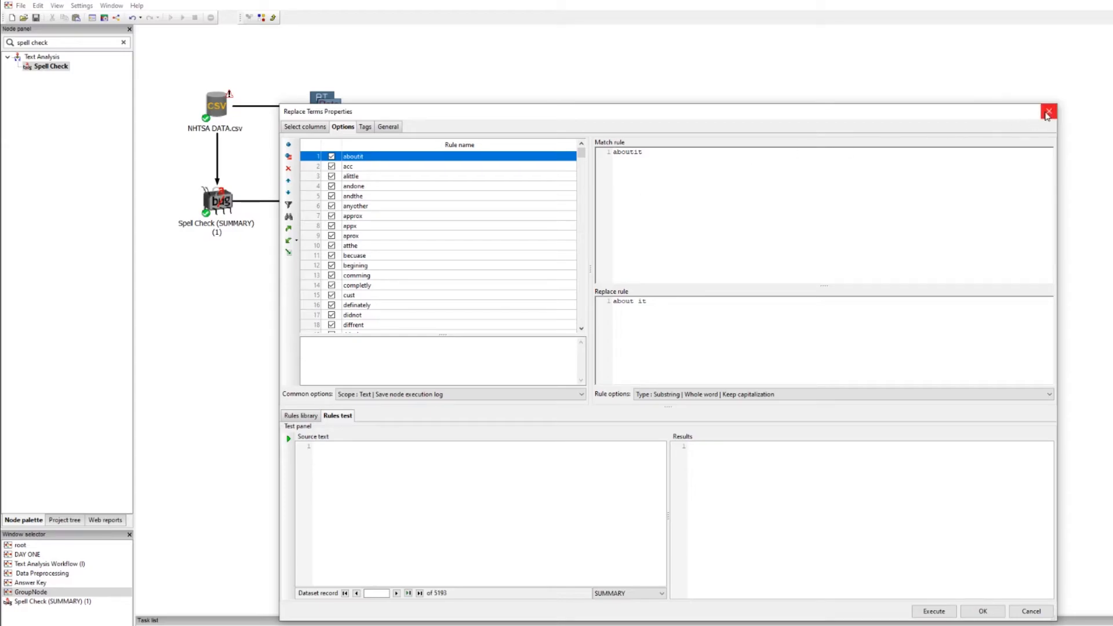
{"action": "left_click", "coordinate": [1048, 111]}
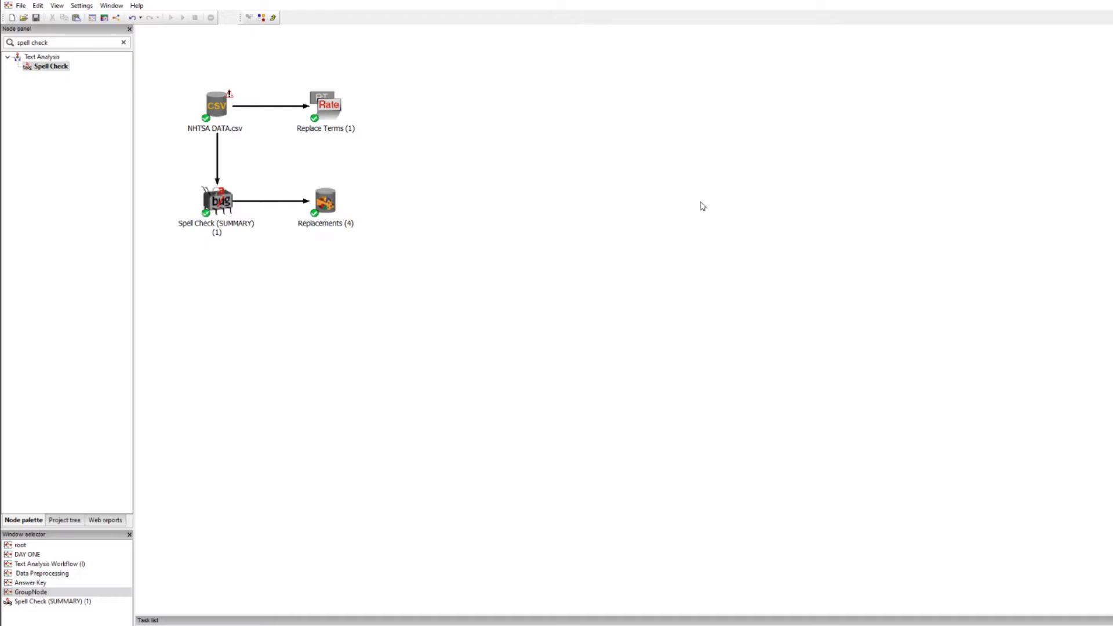
Step: Clear the node search filter to list all nodes, including the Text Analysis and Dimensional Analysis groups
{"action": "left_click", "coordinate": [123, 42]}
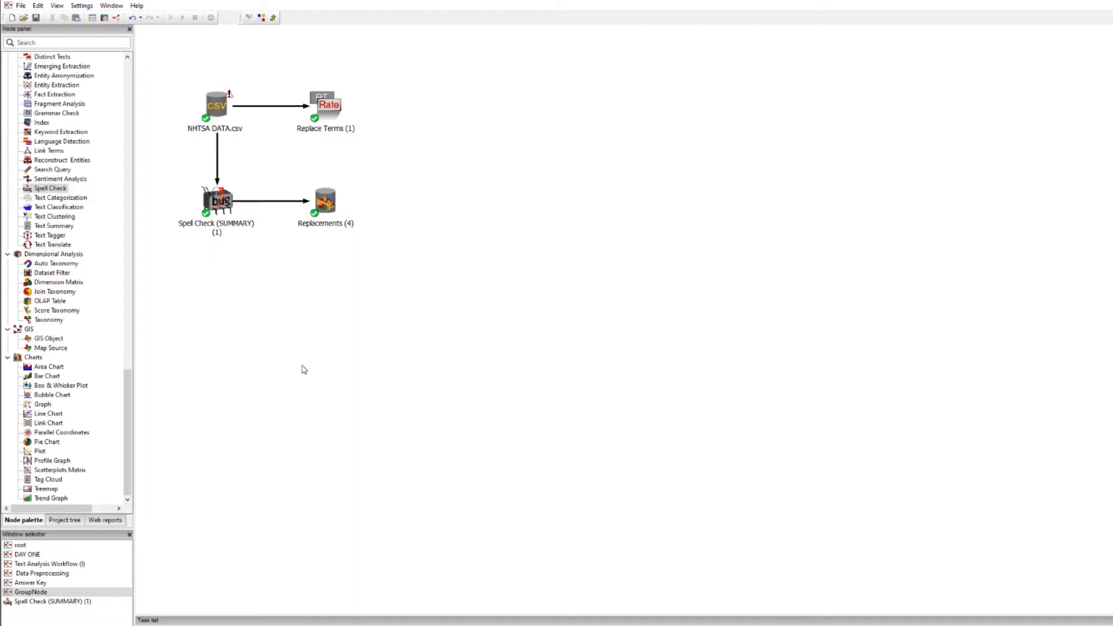
{"action": "scroll", "coordinate": [102, 385], "scroll_direction": "up", "scroll_amount": 3}
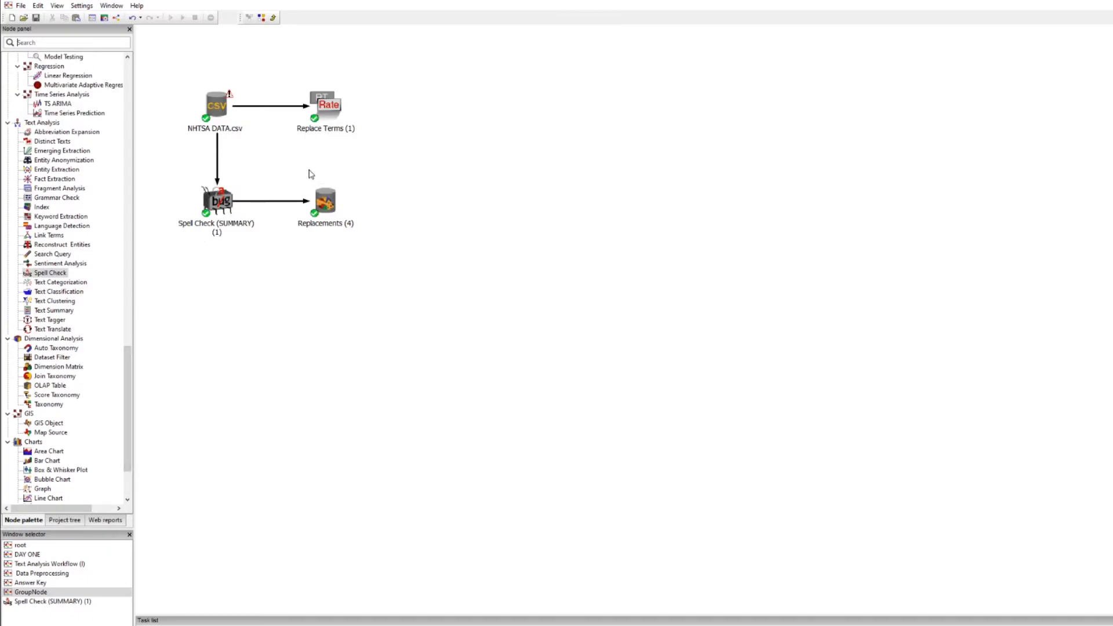
{"action": "left_click_drag", "start_coordinate": [305, 179], "coordinate": [344, 232]}
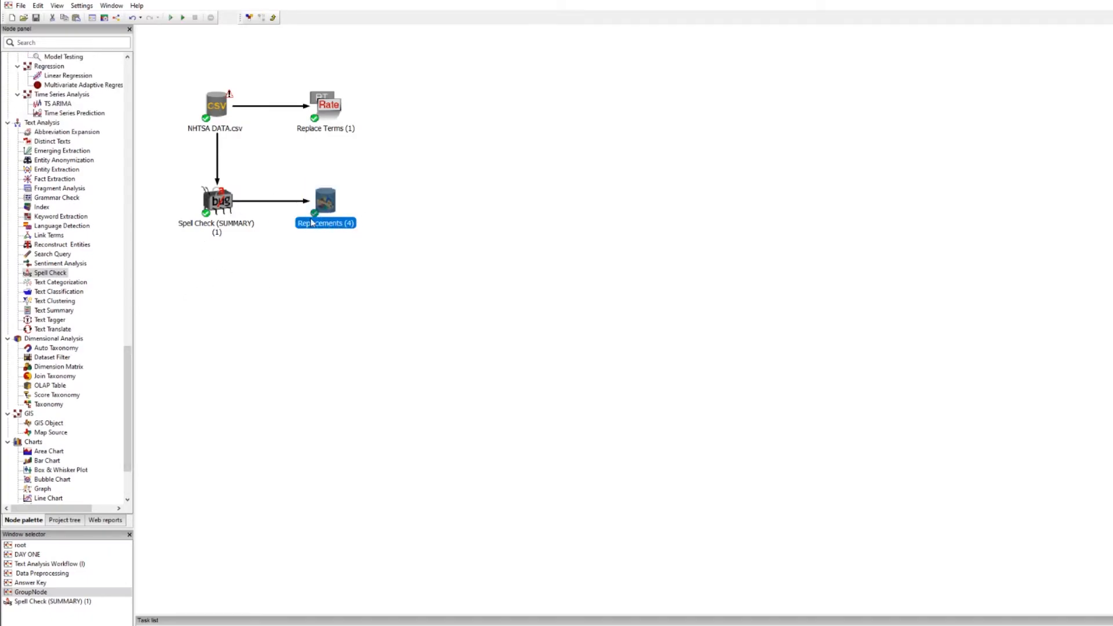
{"action": "left_click", "coordinate": [396, 197]}
{"action": "left_click", "coordinate": [301, 99]}
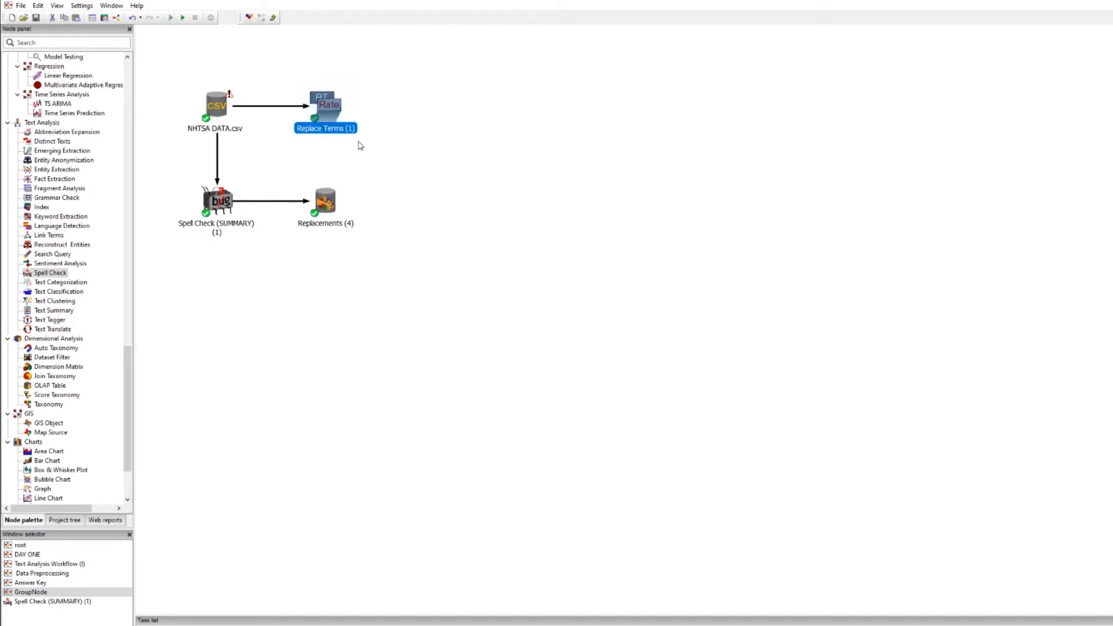
{"action": "left_click", "coordinate": [401, 170]}
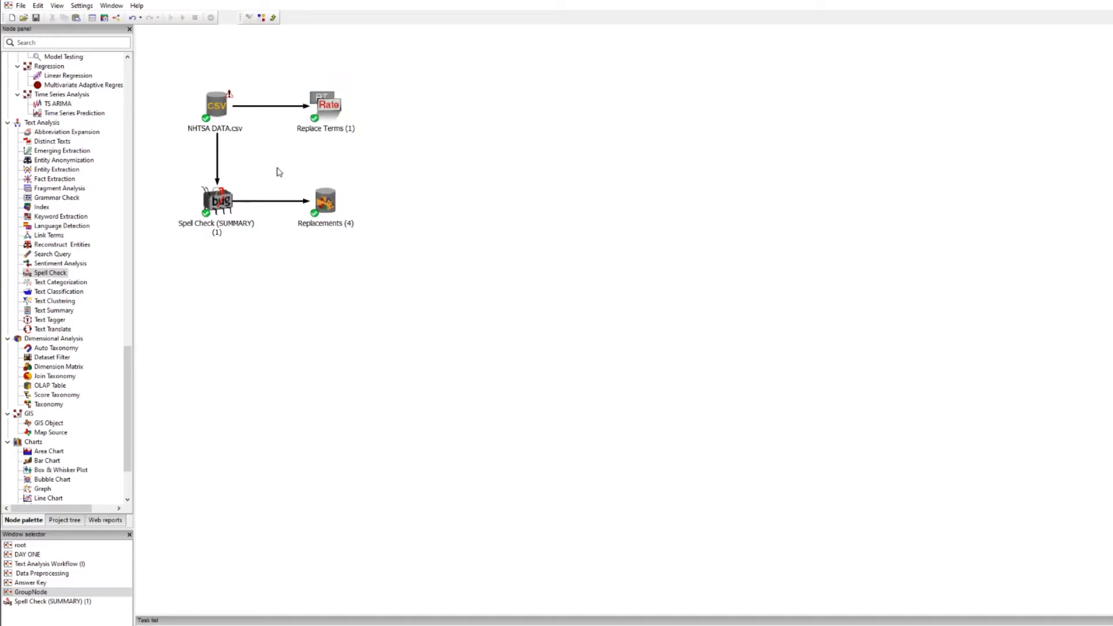
Step: Add a Taxonomy node below Spell Check and connect Spell Check to it
{"action": "mouse_move", "coordinate": [207, 199]}
{"action": "left_click_drag", "start_coordinate": [47, 404], "coordinate": [202, 272]}
{"action": "left_click_drag", "start_coordinate": [241, 202], "coordinate": [221, 280]}
{"action": "left_click", "coordinate": [297, 278]}
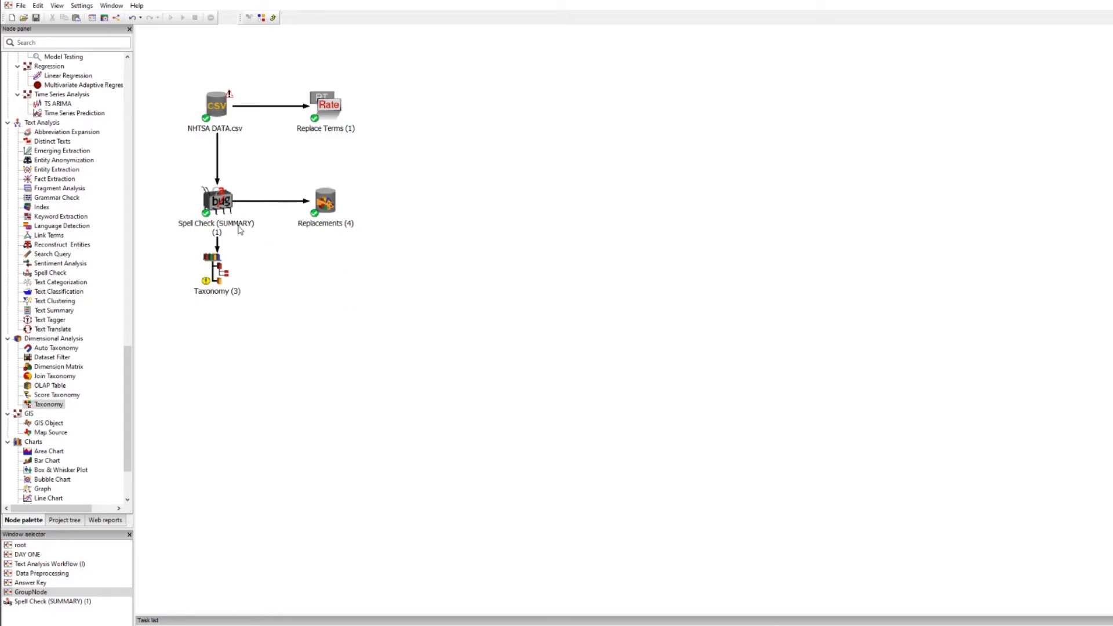
Step: Reopen the Spell Check results, inspect the misspelling "separtaed" with its suggested replacement, and return to the GroupNode workflow
{"action": "double_click", "coordinate": [224, 204]}
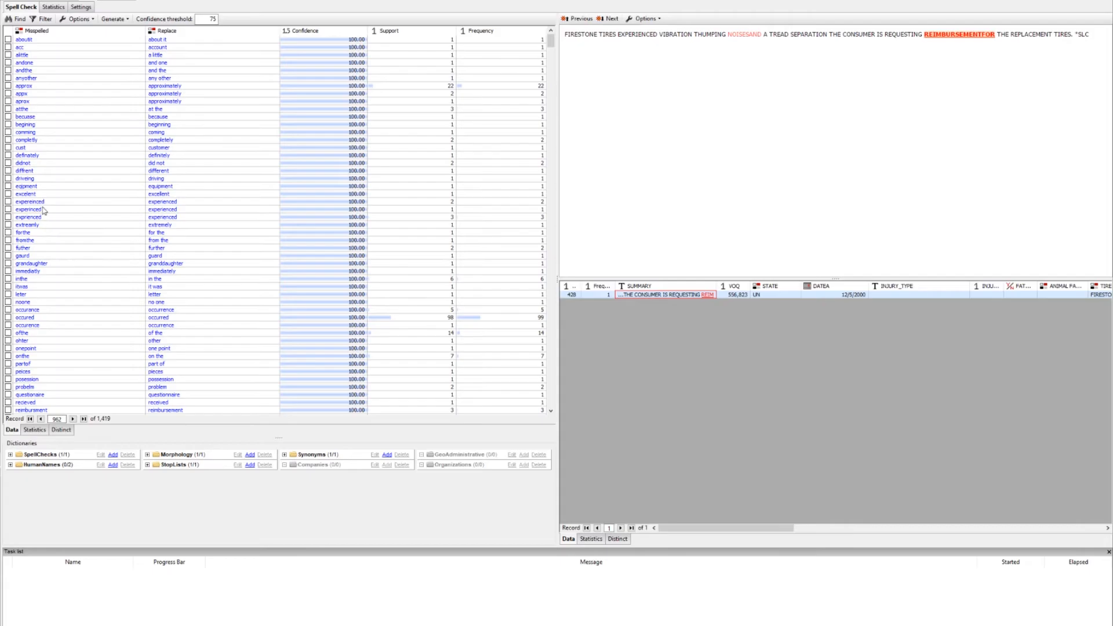
{"action": "scroll", "coordinate": [51, 231], "scroll_direction": "down", "scroll_amount": 11}
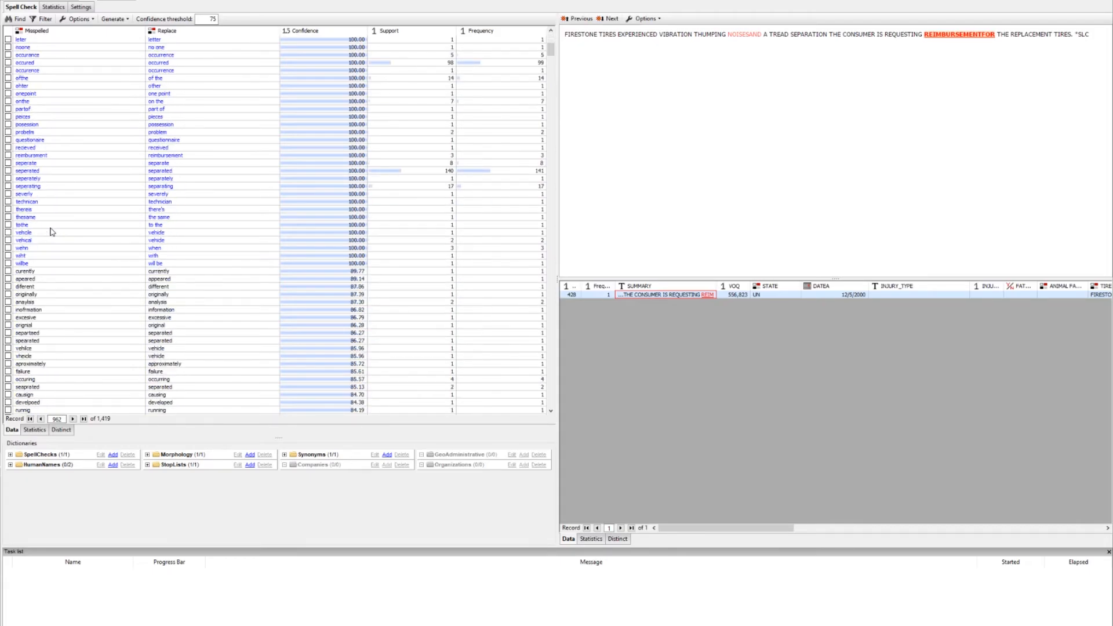
{"action": "left_click", "coordinate": [38, 334]}
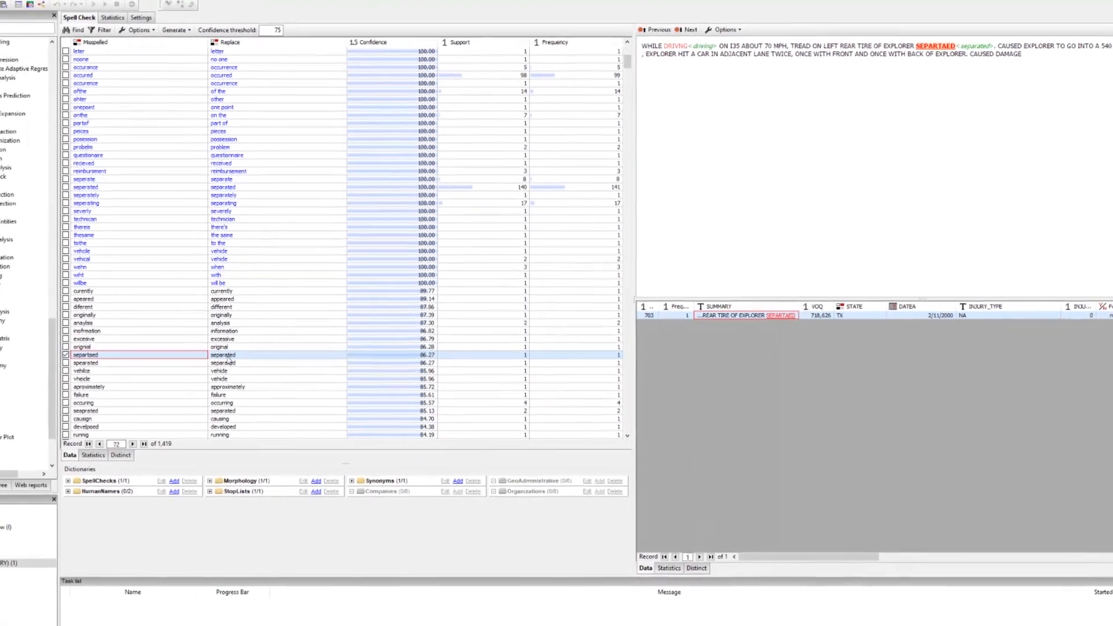
{"action": "left_click", "coordinate": [174, 334]}
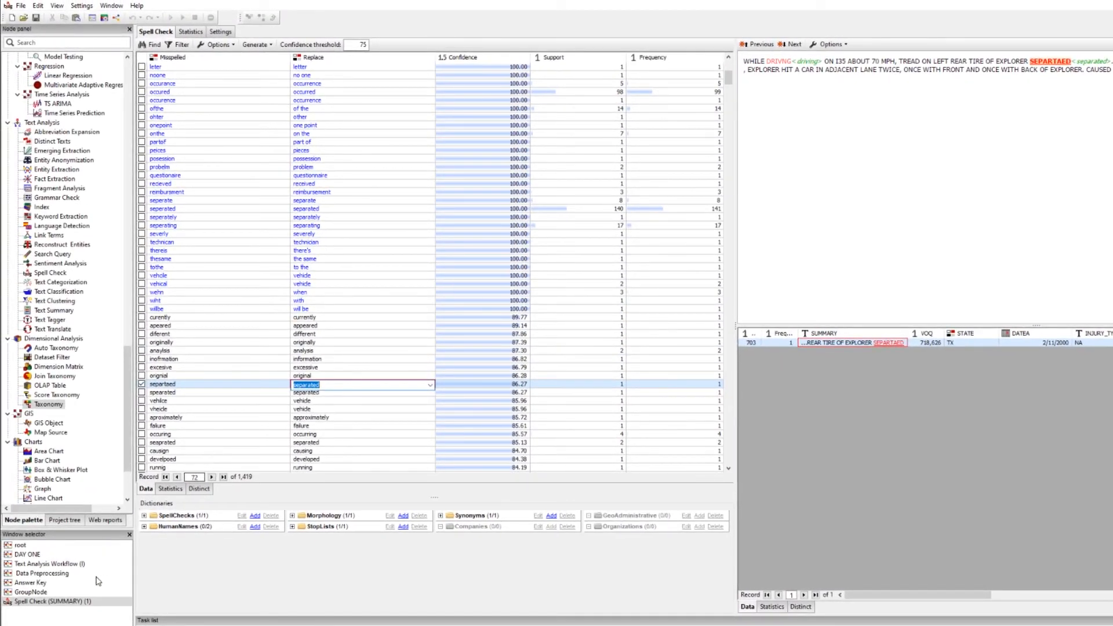
{"action": "left_click", "coordinate": [52, 594]}
{"action": "left_click", "coordinate": [326, 220]}
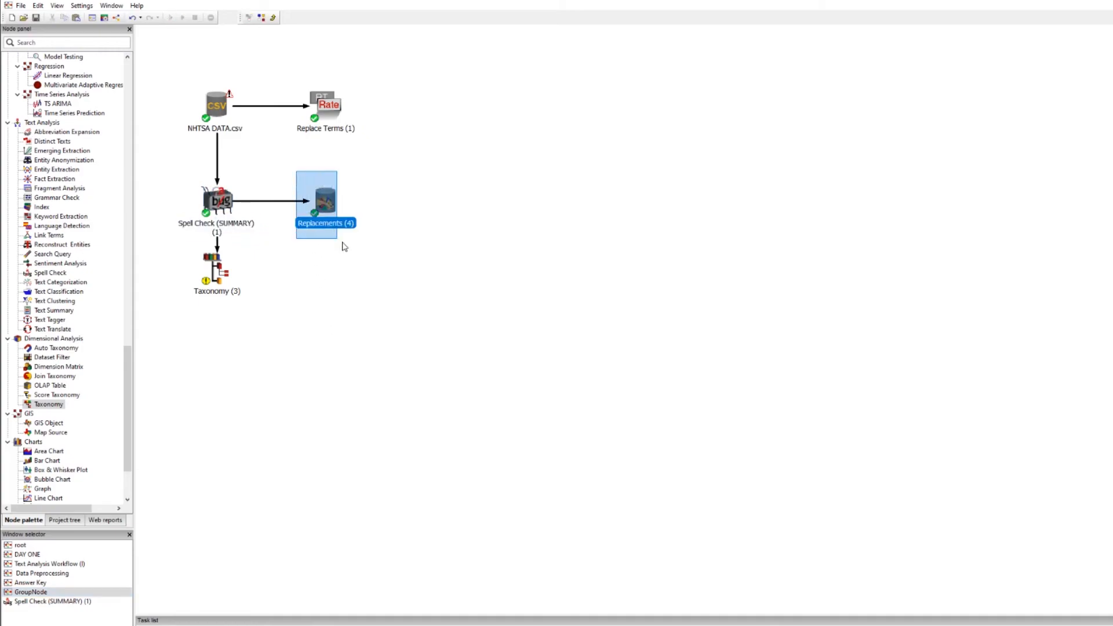
{"action": "left_click", "coordinate": [371, 214]}
{"action": "left_click_drag", "start_coordinate": [286, 87], "coordinate": [366, 160]}
{"action": "left_click", "coordinate": [403, 169]}
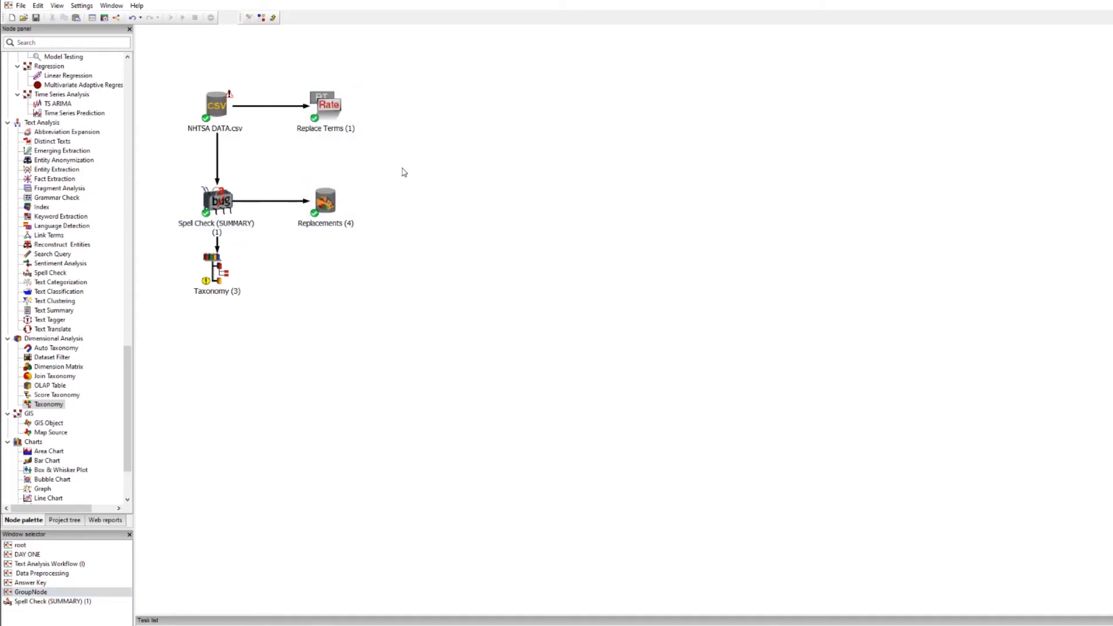